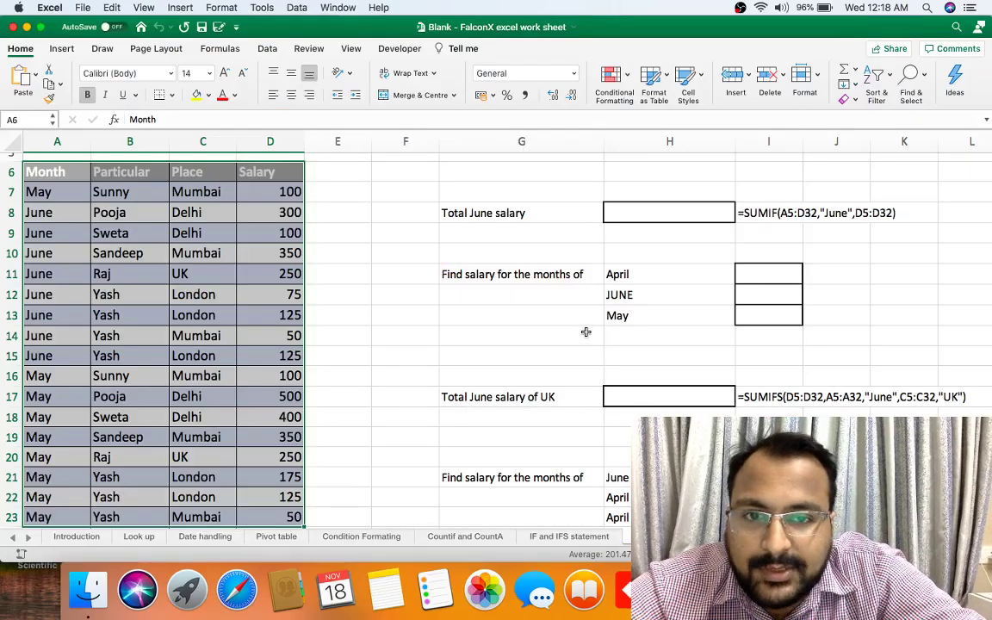
- Select the salary table A6:D33, from the Month header down to the last Salary row
left_click(587, 333)
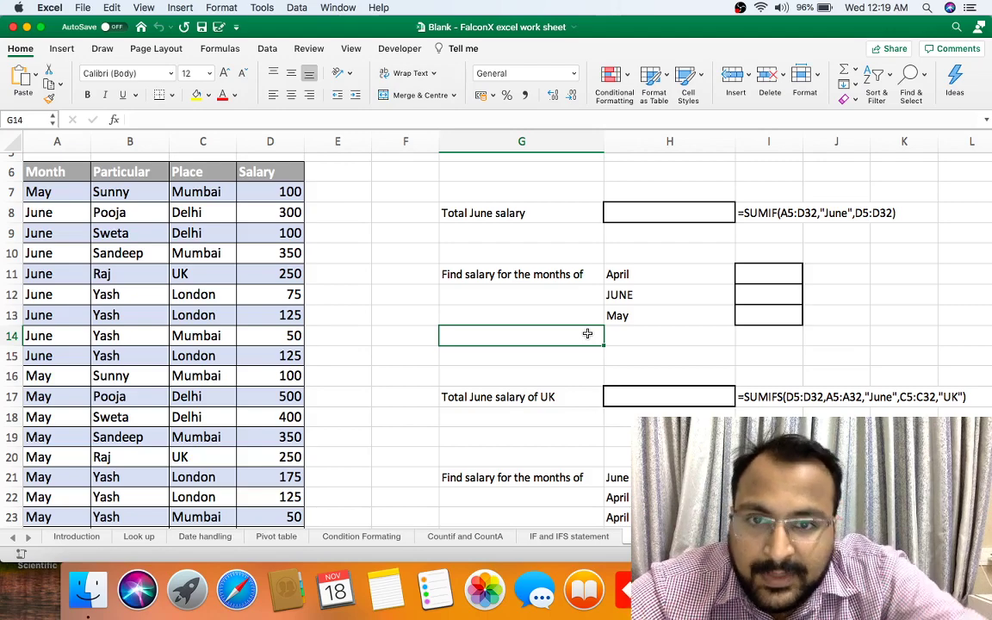
left_click(79, 239)
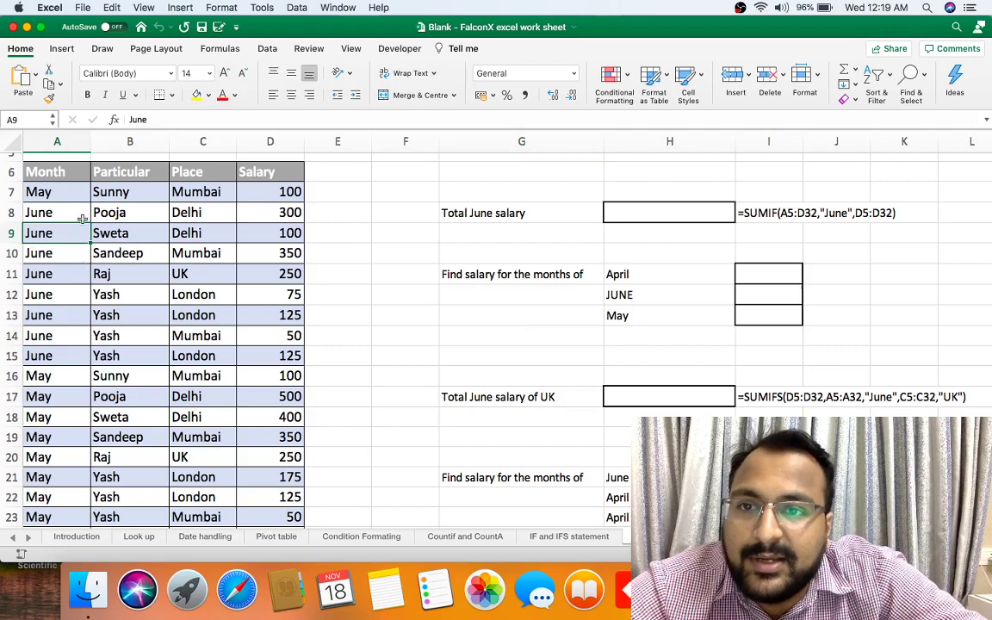
left_click_drag(74, 171, 283, 485)
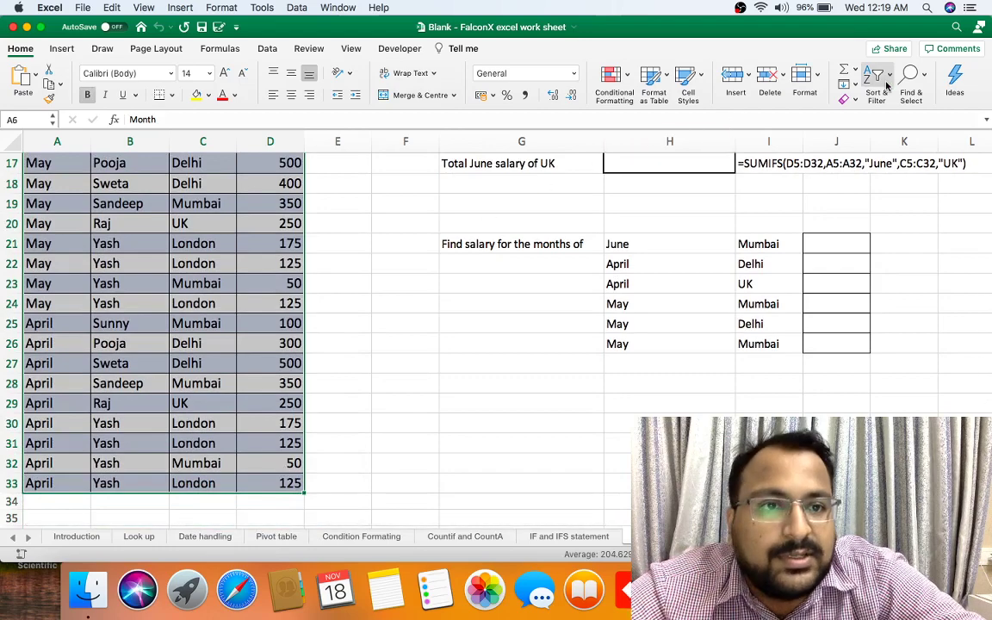
scroll(255, 328, "up", 5)
left_click(129, 306)
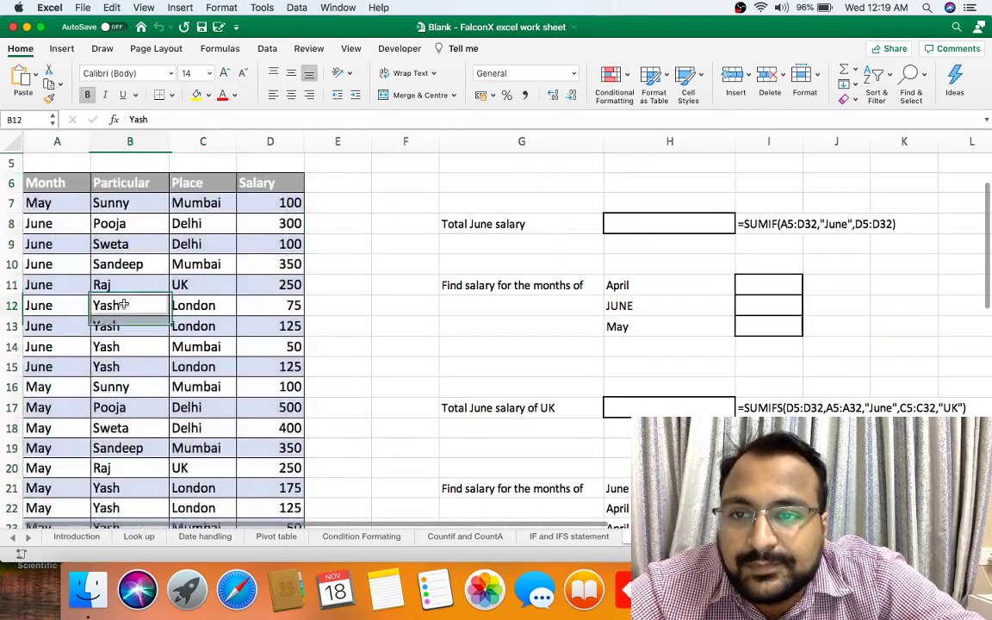
left_click(486, 226)
left_click(631, 224)
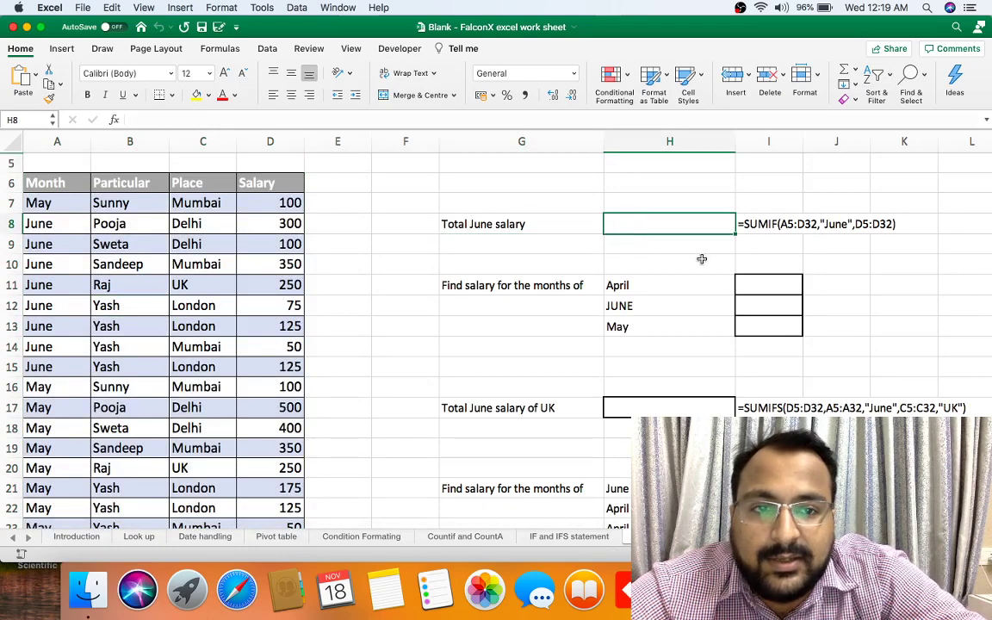
left_click_drag(39, 181, 251, 481)
- Turn on table filtering and filter the Month column to show only June rows
left_click(882, 84)
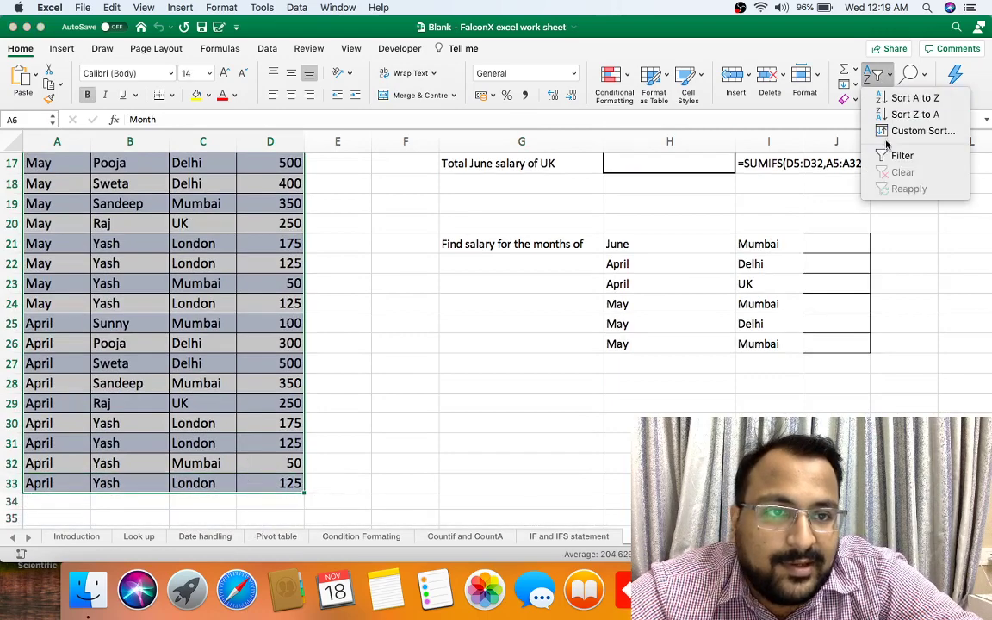
left_click(803, 150)
scroll(49, 258, "up", 5)
scroll(49, 258, "up", 1)
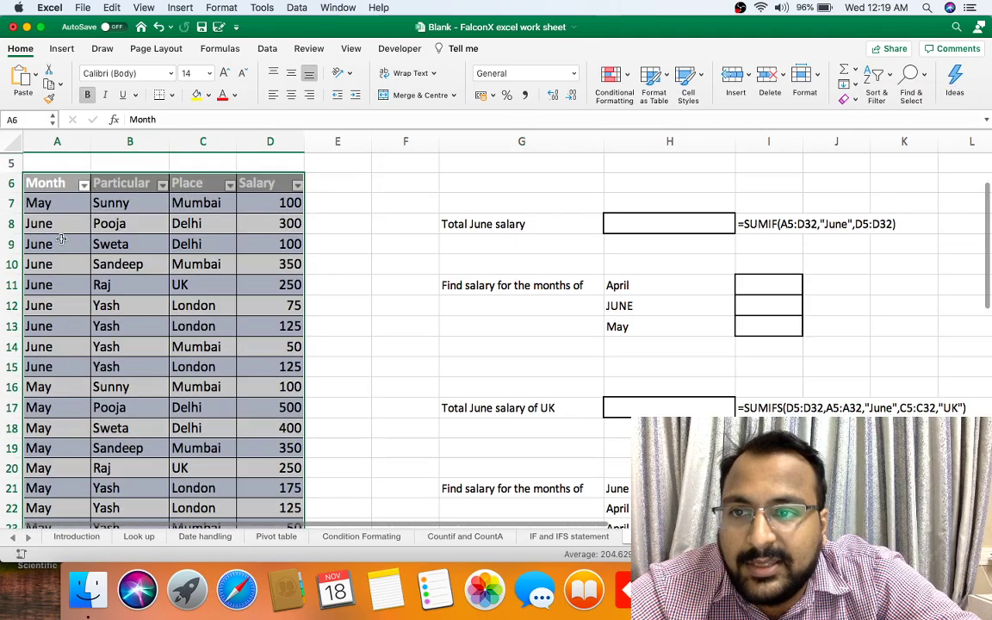
left_click(84, 184)
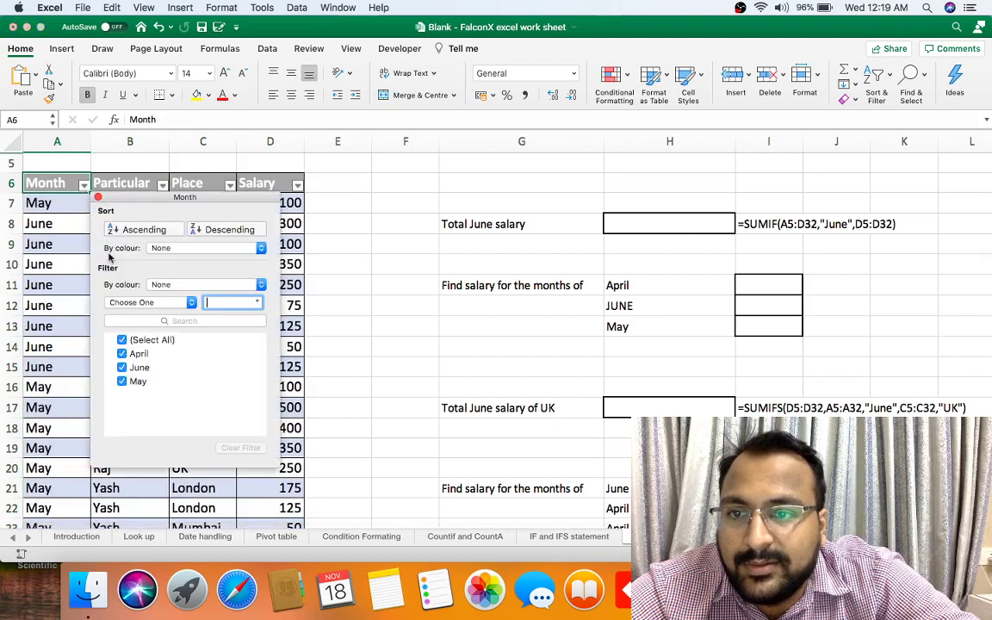
left_click(122, 340)
left_click(121, 367)
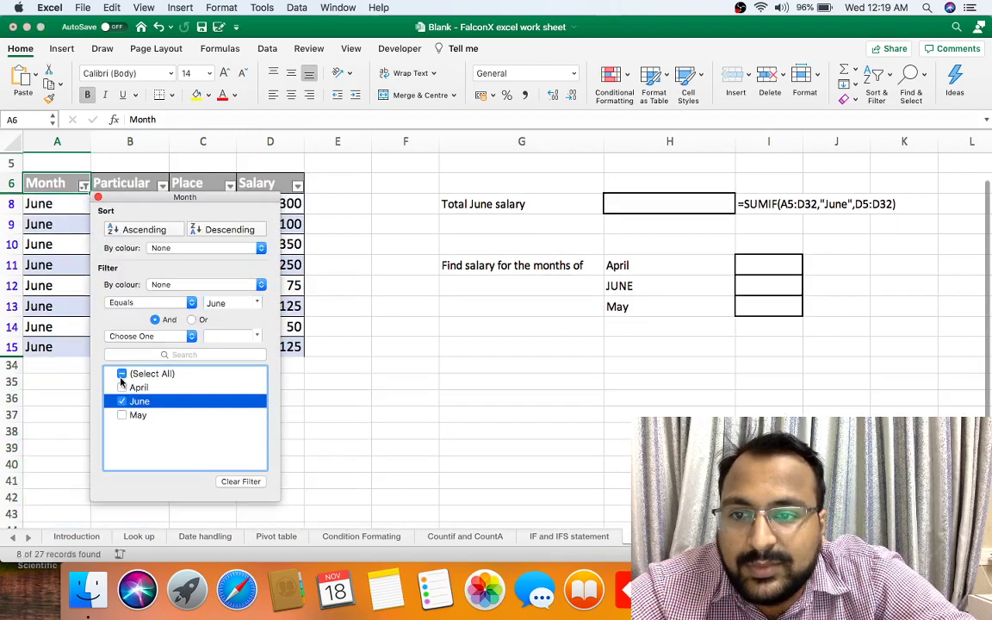
left_click(68, 359)
- Select the June salaries D8:D15, then reselect all months so every row shows
left_click_drag(268, 203, 271, 345)
left_click(83, 185)
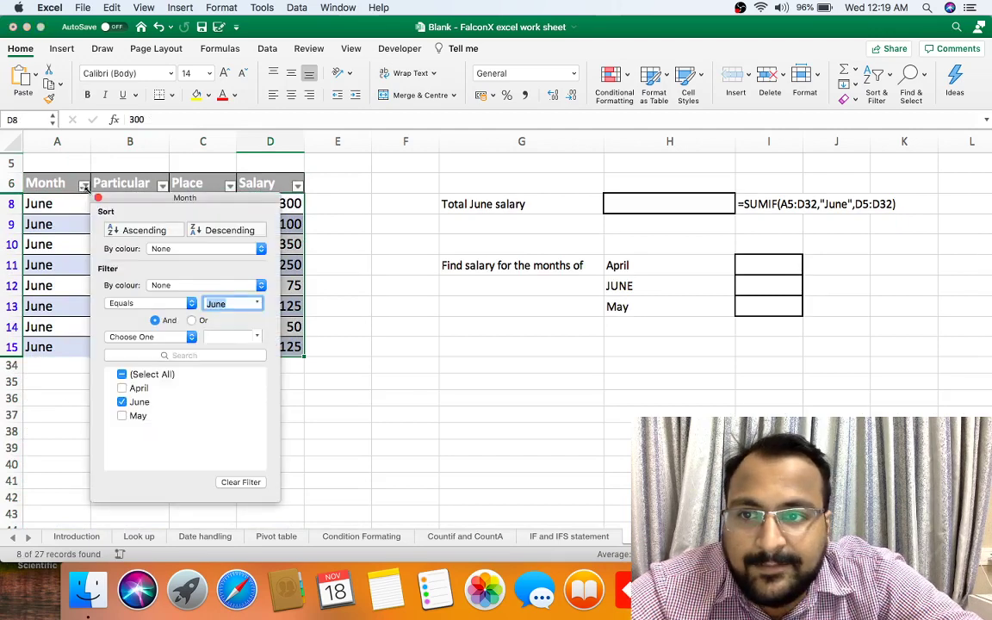
left_click(121, 375)
left_click(62, 362)
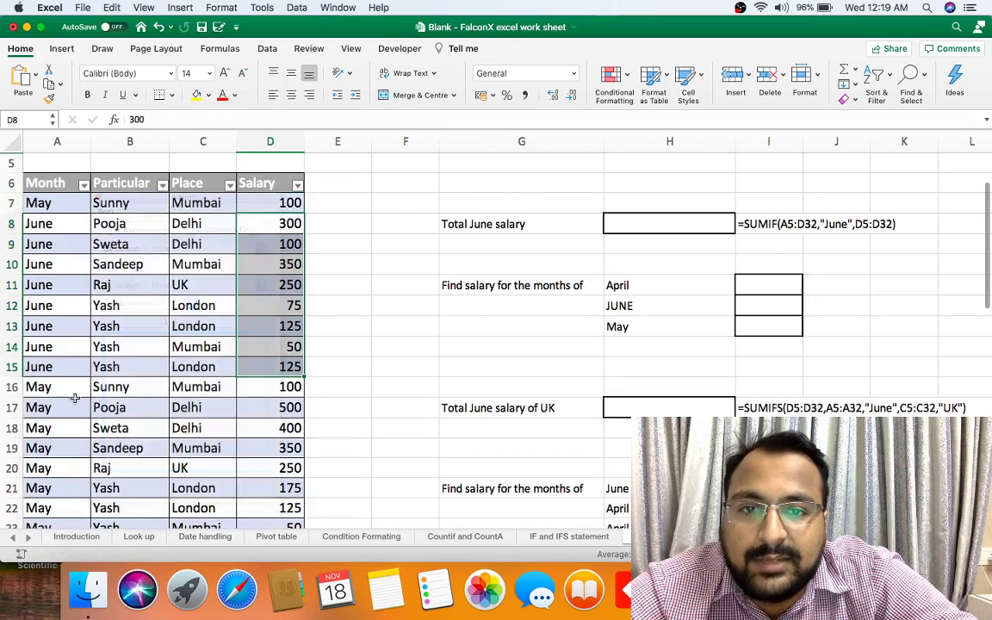
left_click(640, 225)
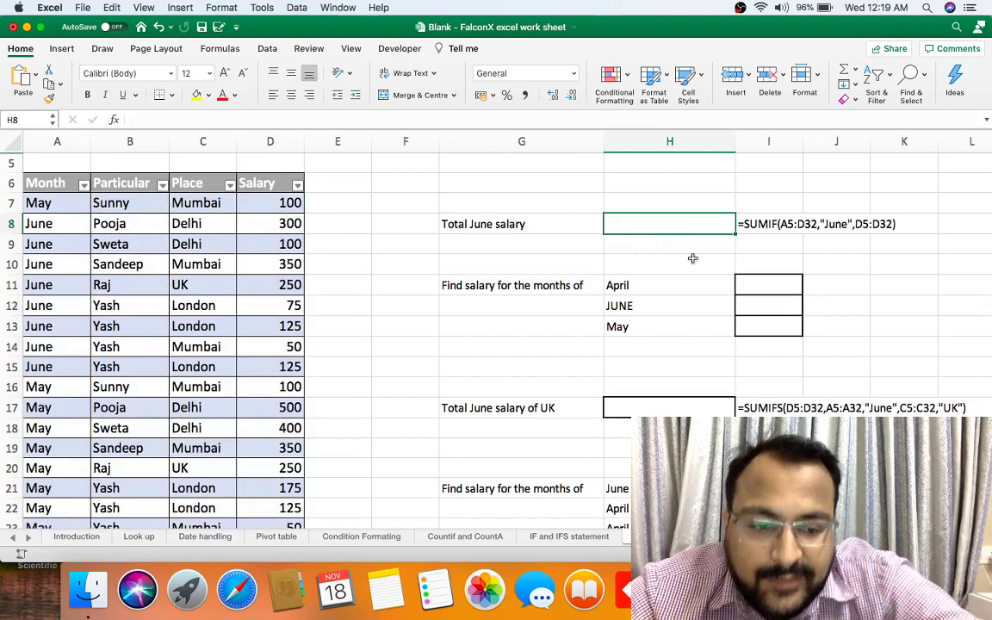
- Begin a SUMIF in H8 using the whole table A6:D33 as its range
type("=")
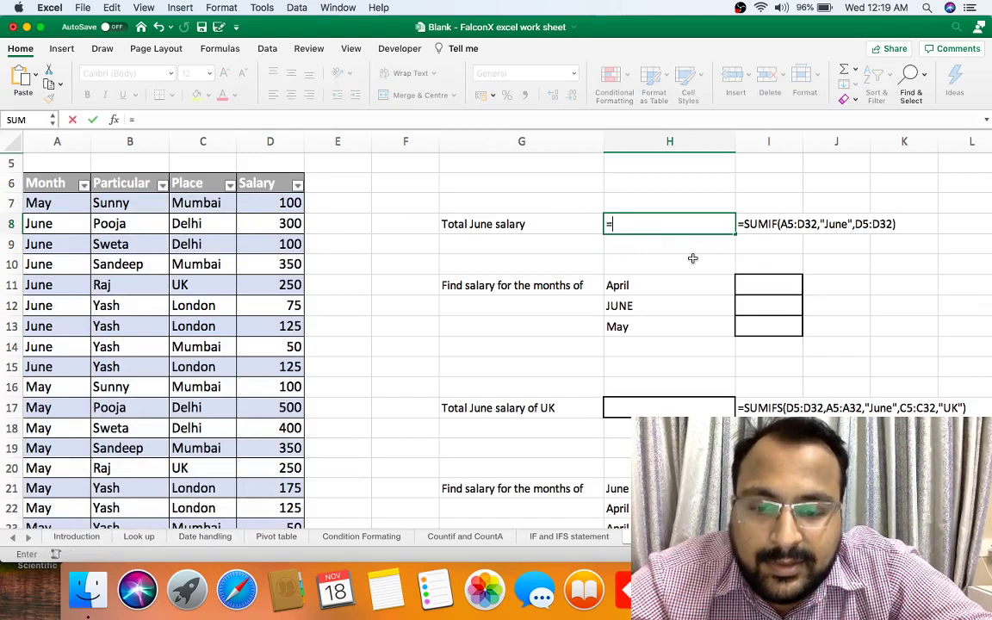
type("SUMIF")
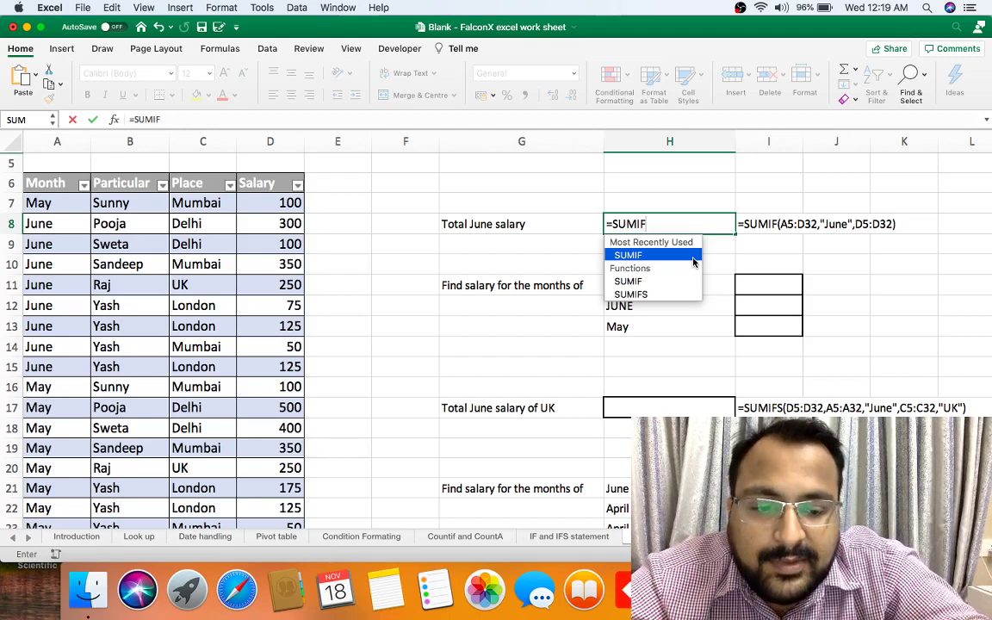
type("(")
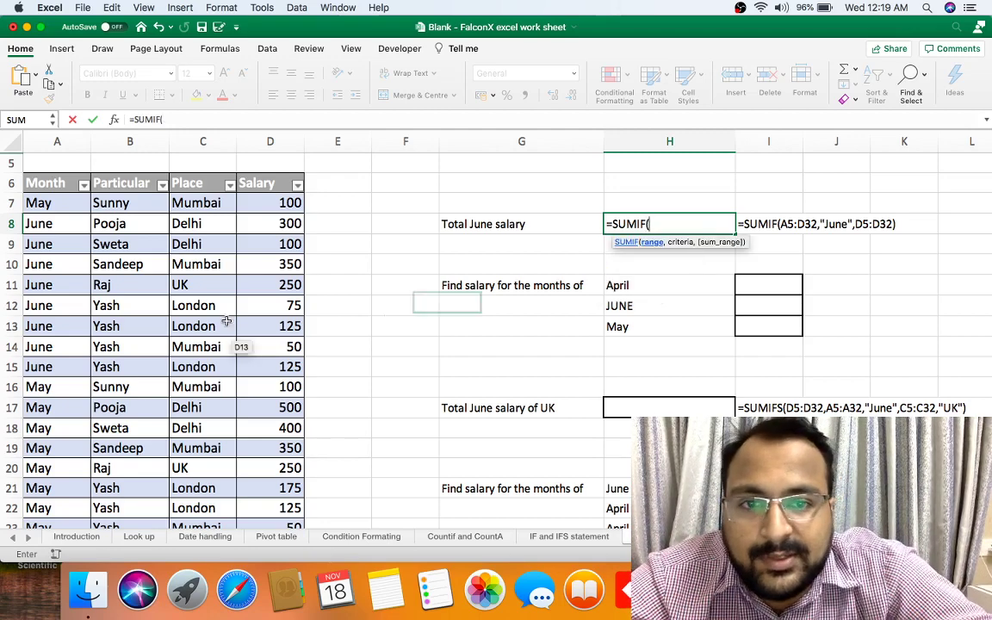
left_click(45, 177)
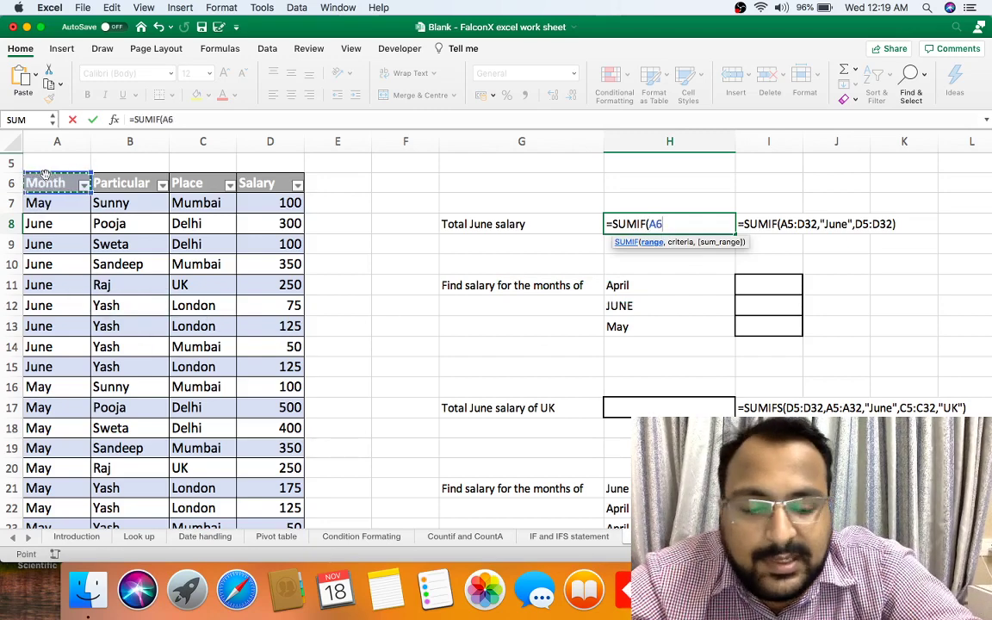
key("super+shift+Right")
key("super+shift+Down")
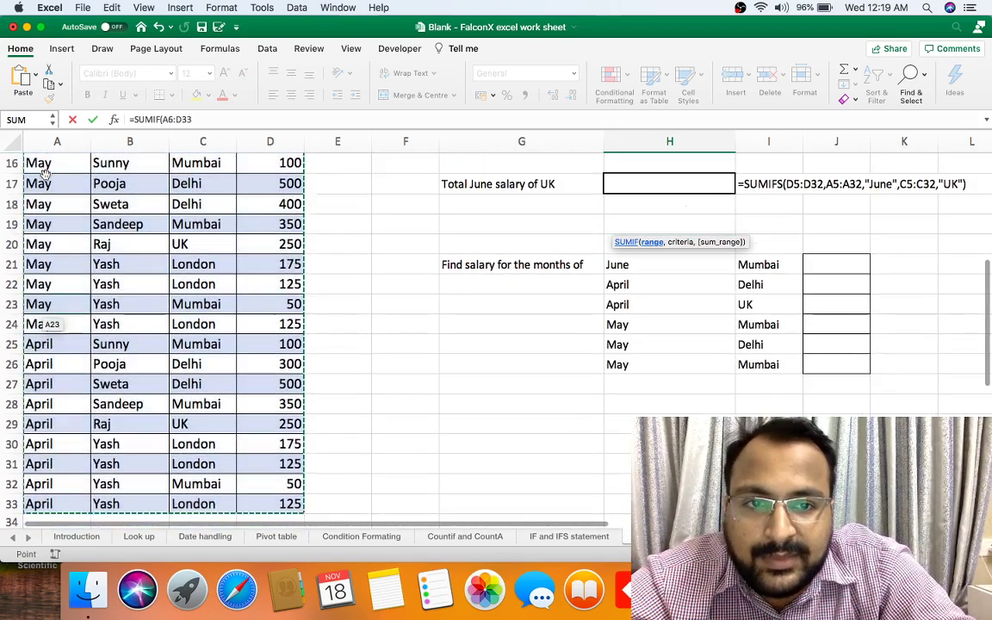
type(",")
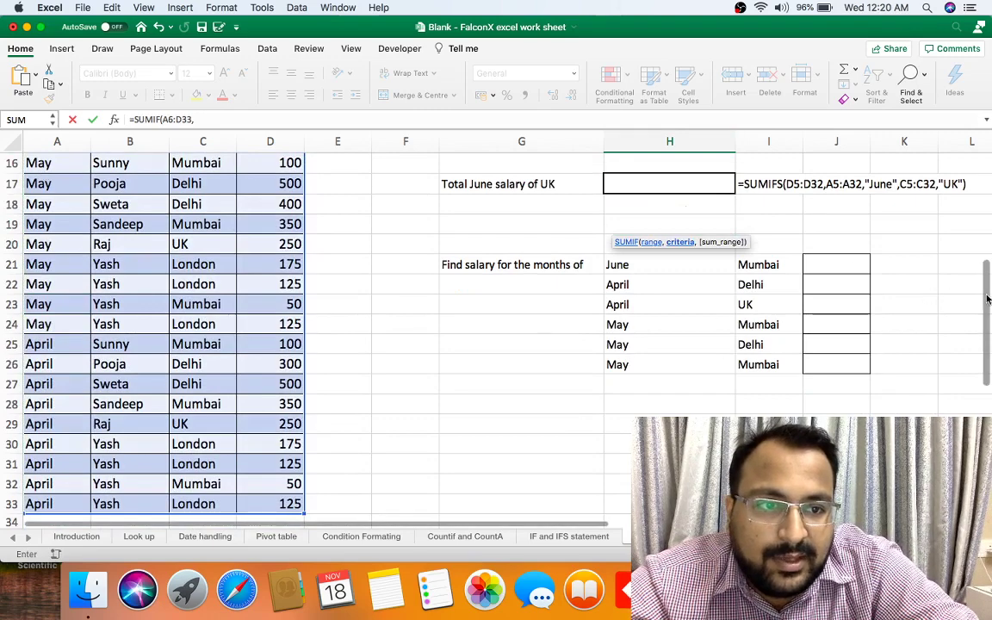
left_click_drag(988, 299, 988, 222)
left_click(701, 226)
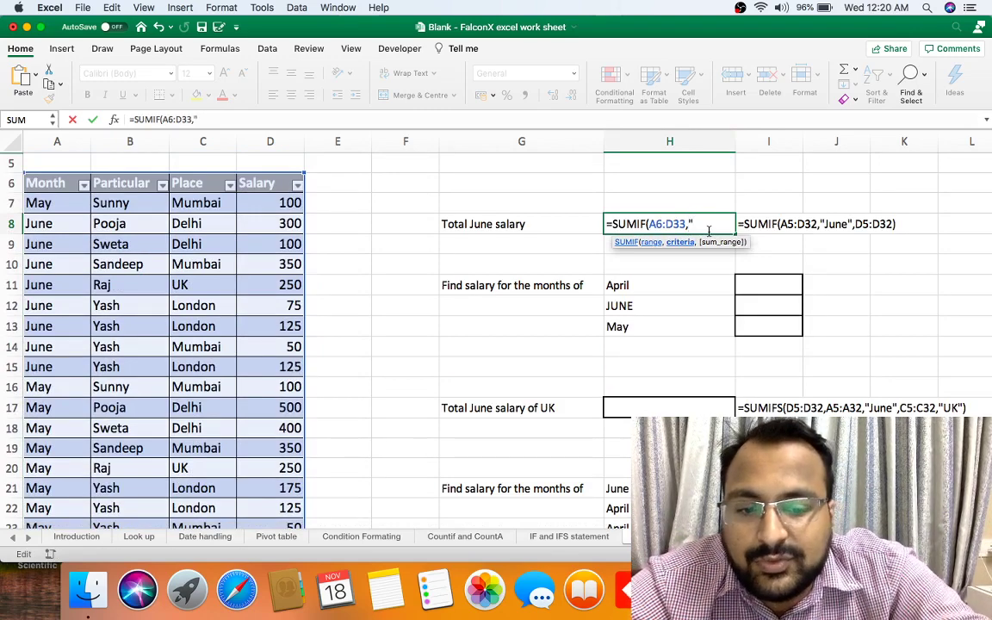
- Finish it with criterion "JUNE" and sum range D6:D33, giving 1375
type("JUNE\"")
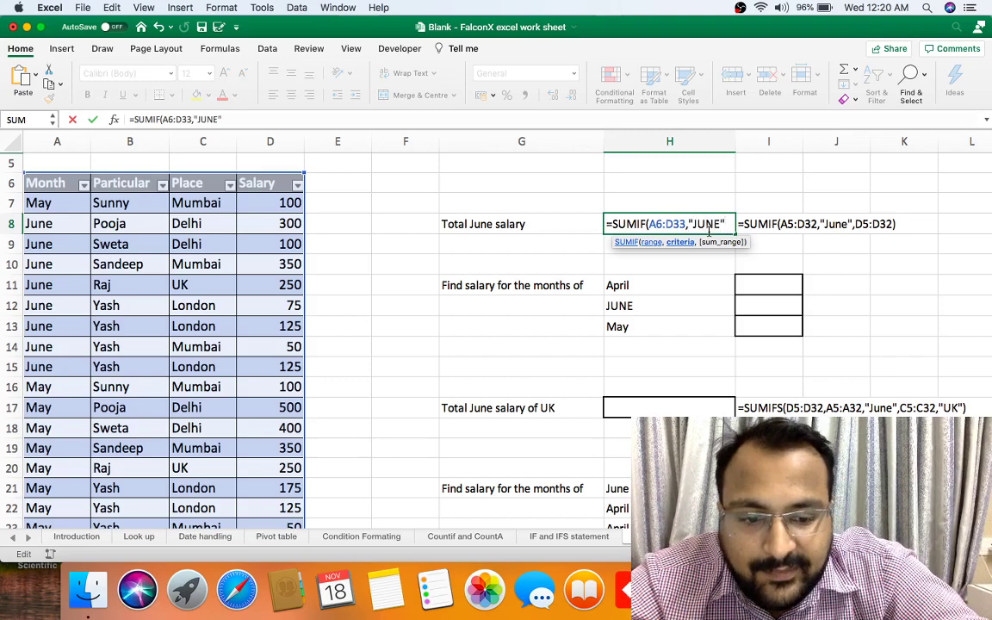
type(",")
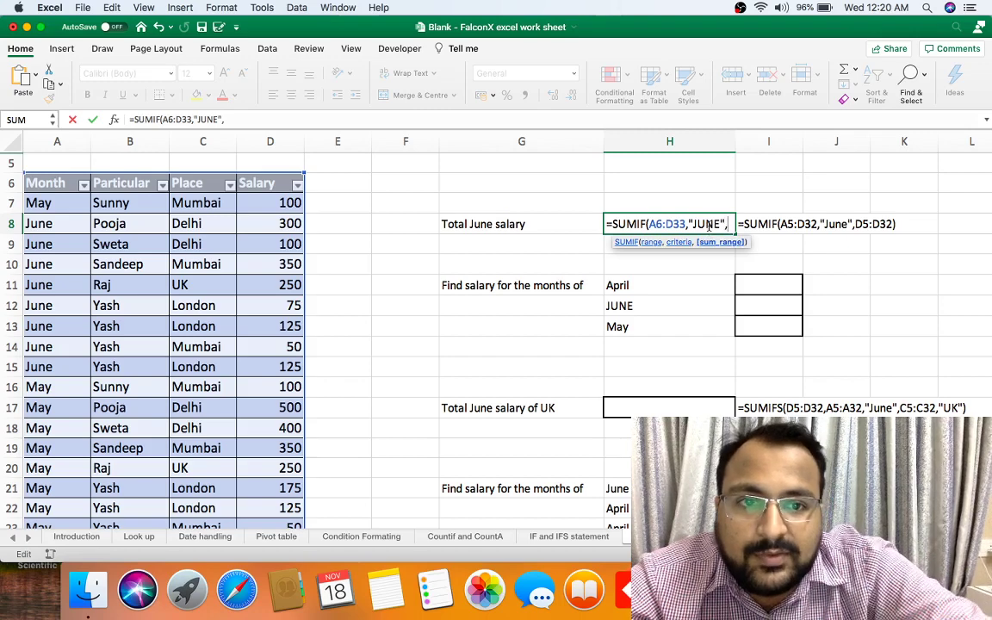
left_click(273, 187)
key("super+shift+Down")
type(")")
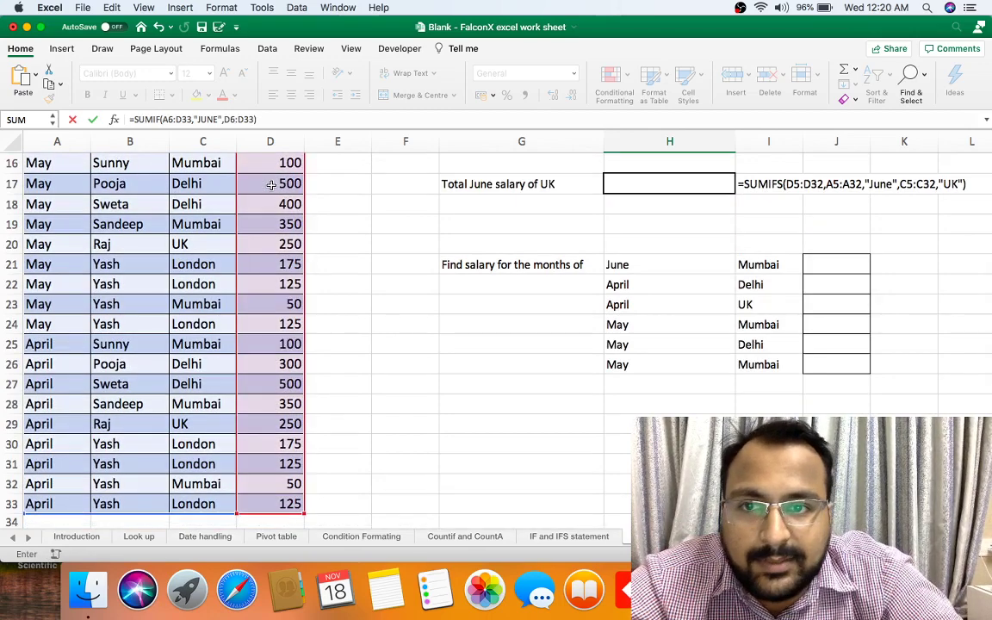
key("Return")
scroll(562, 257, "up", 4)
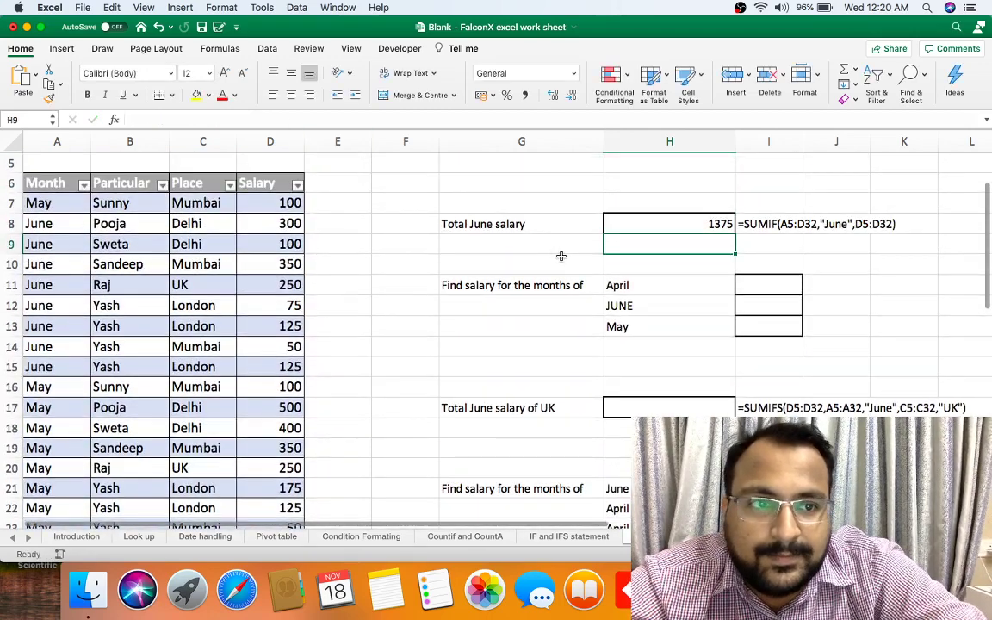
- Begin a SUMIF in I11 with the table range A6:D33
left_click(652, 220)
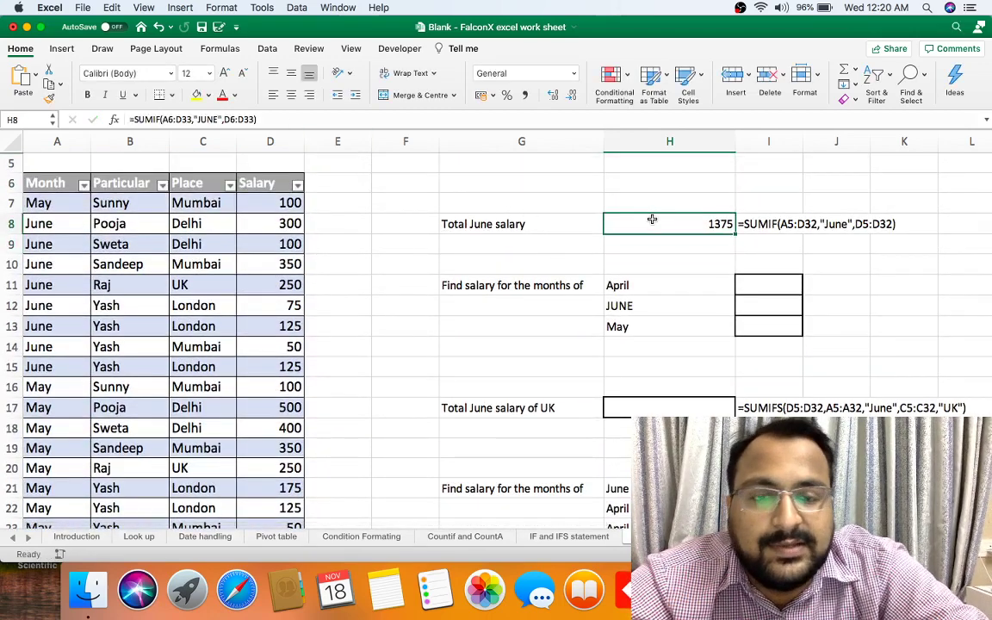
left_click(633, 287)
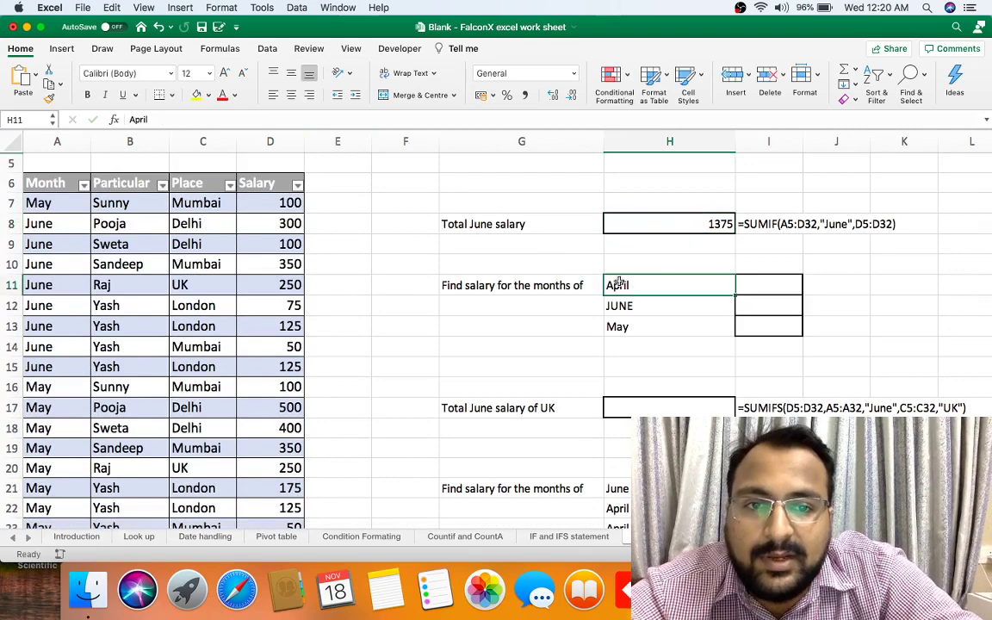
left_click(780, 288)
type("=SUMI")
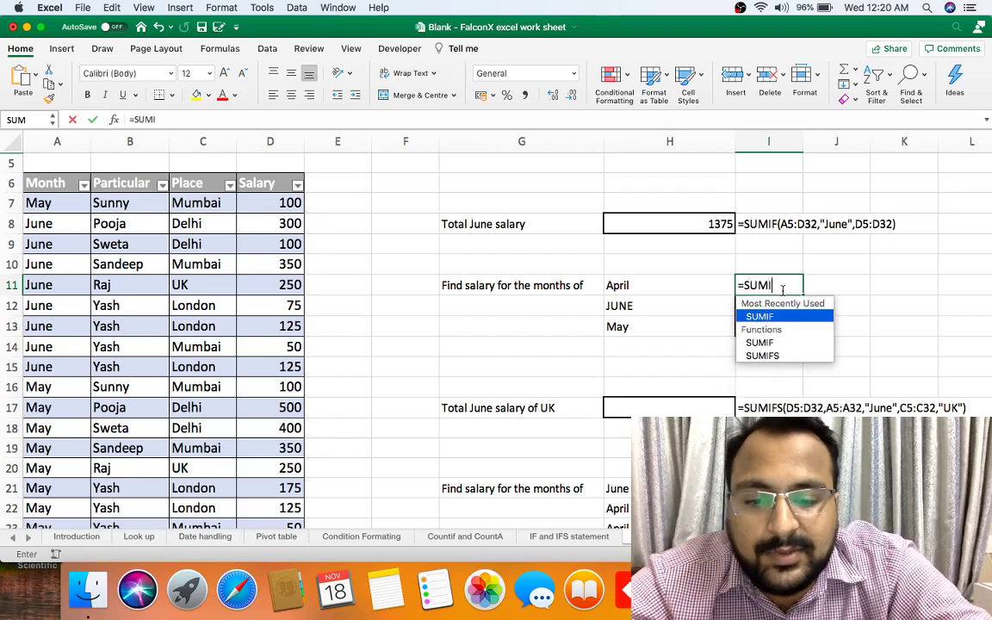
type("F(")
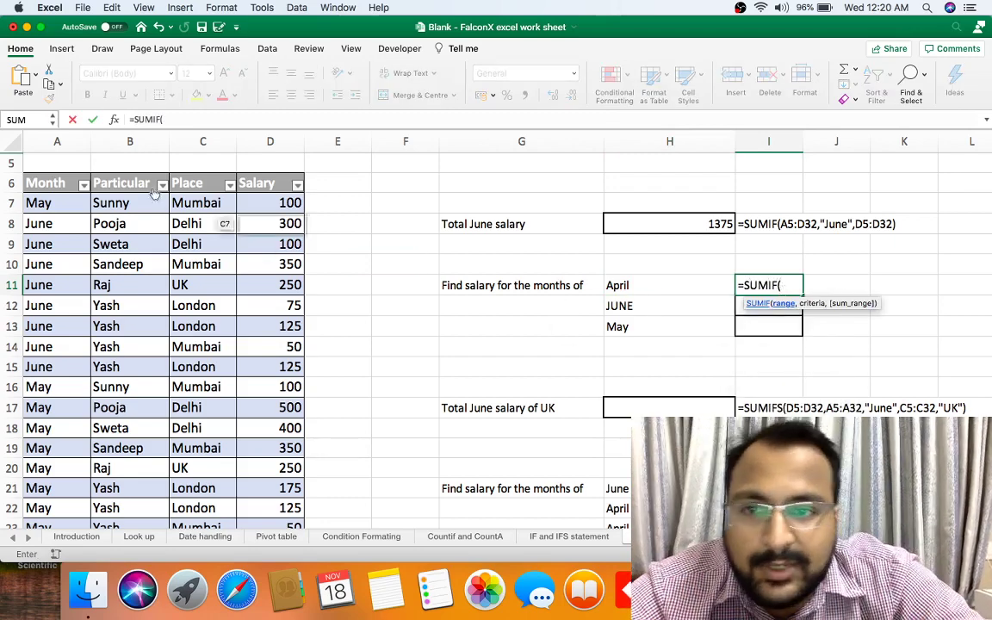
left_click(44, 181)
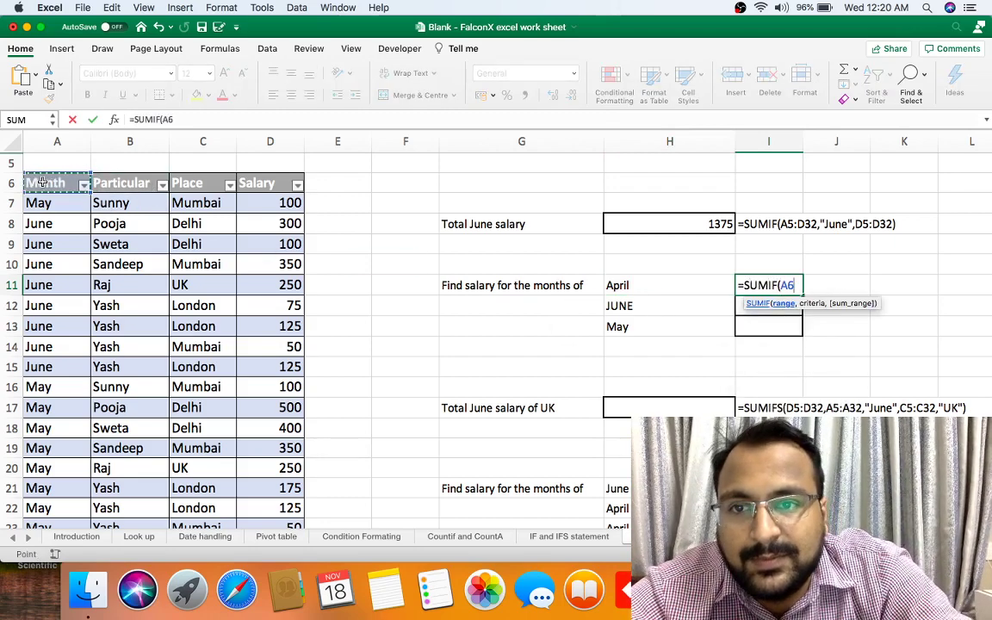
key("super+shift+Right")
key("super+shift+Down")
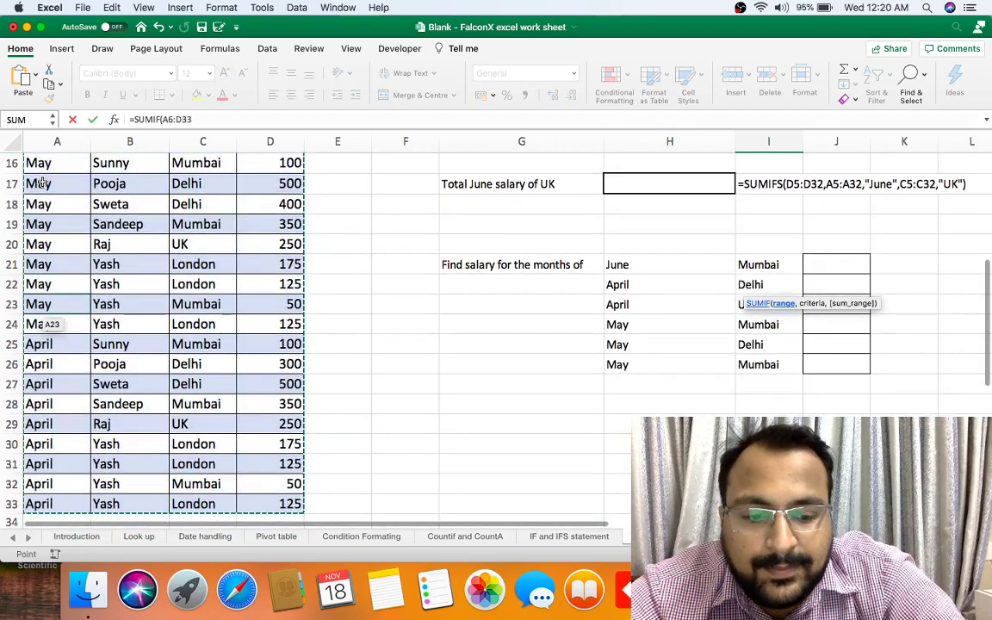
type(",")
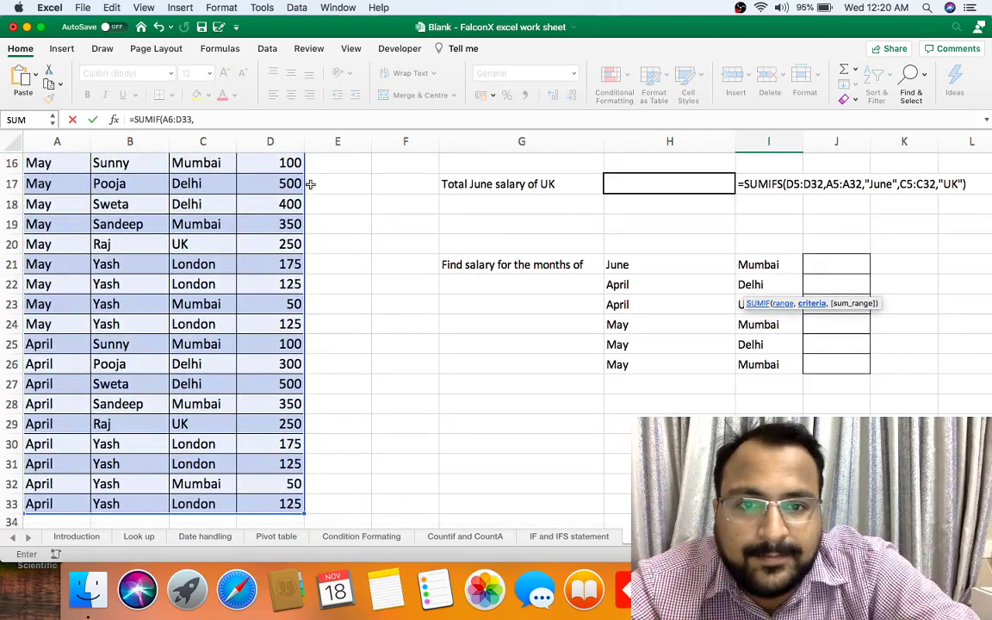
- Use H11 as criterion and D6:D33 as sum range, giving the April total 1975
scroll(432, 211, "up", 5)
left_click(618, 274)
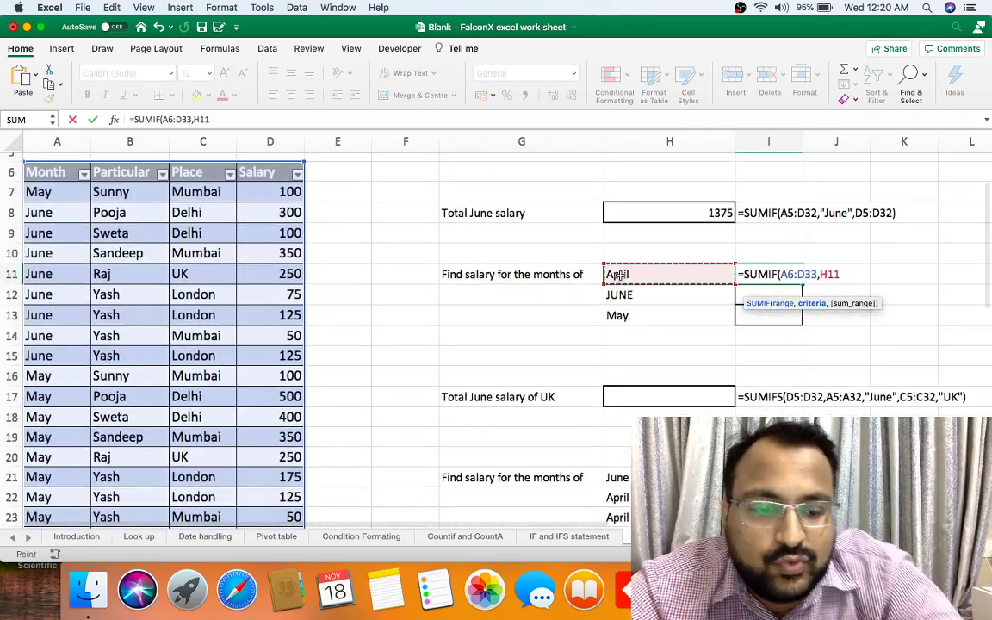
type(",")
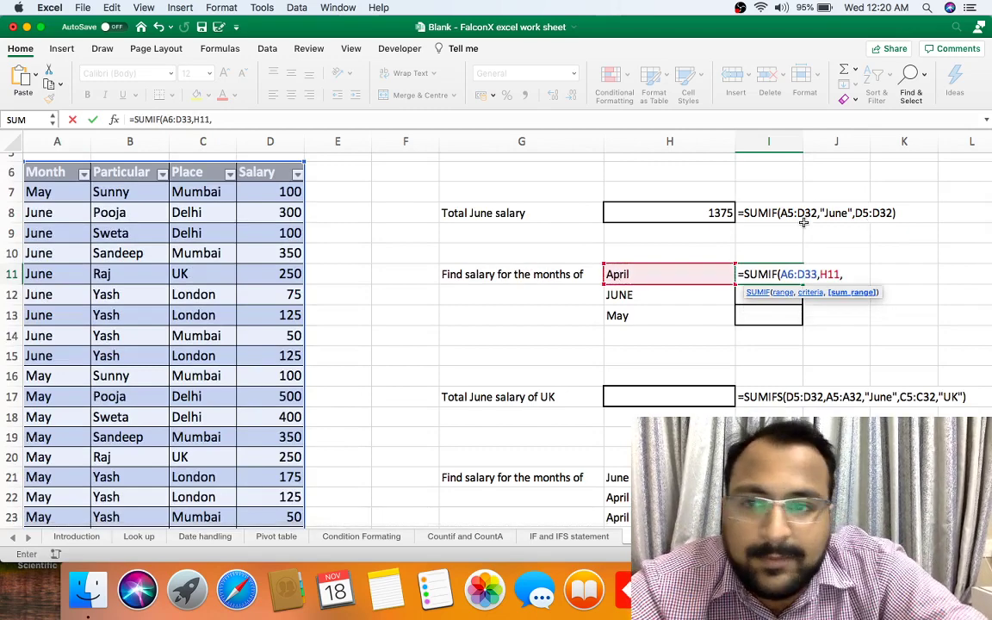
left_click_drag(255, 169, 282, 478)
key("Return")
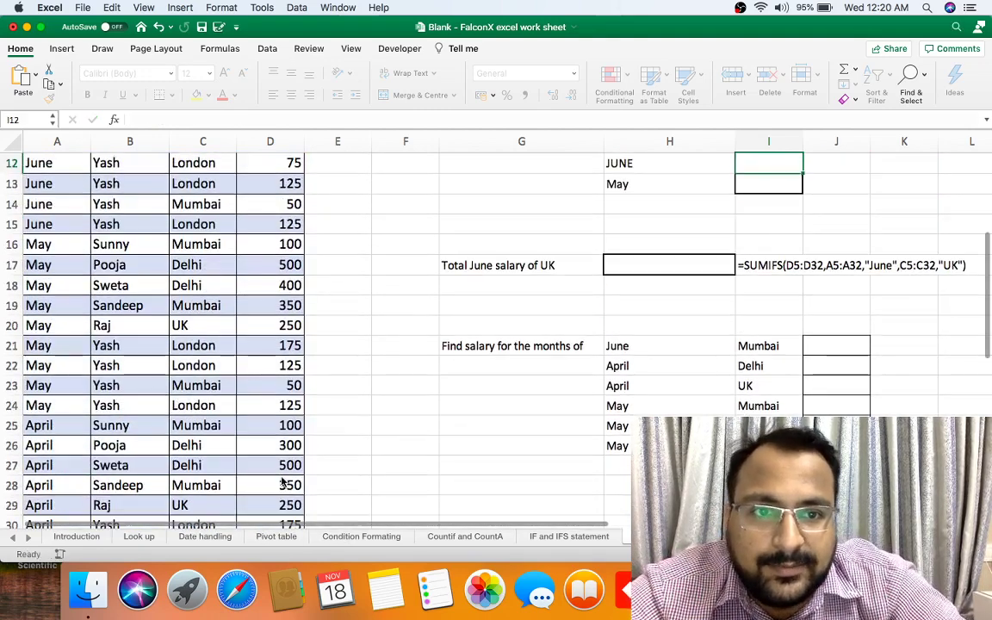
- Copy the April formula into I12:I13 for the JUNE and May totals
key("Up")
scroll(282, 483, "up", 3)
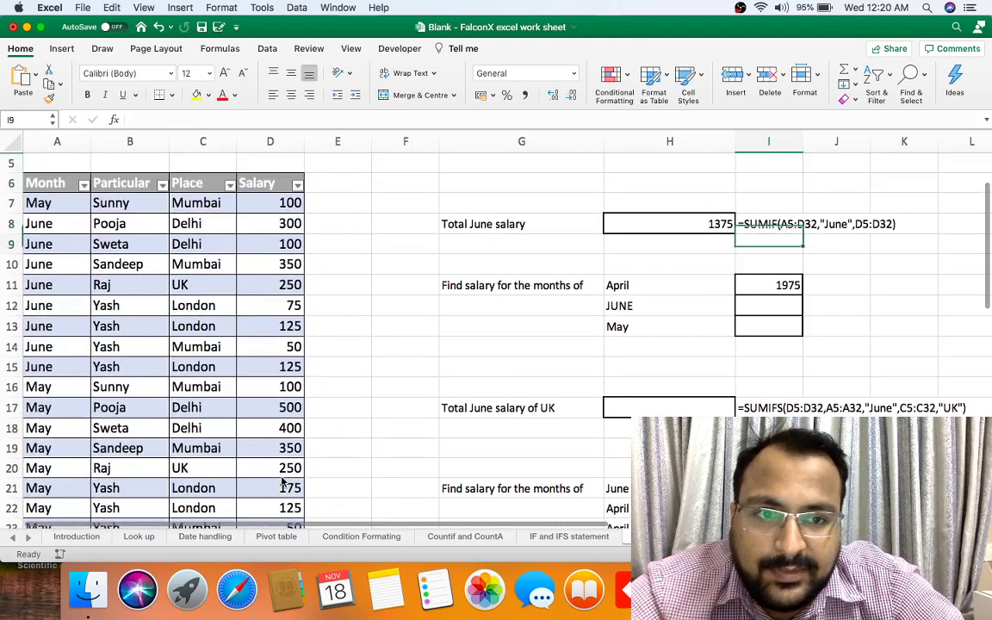
key("super+c")
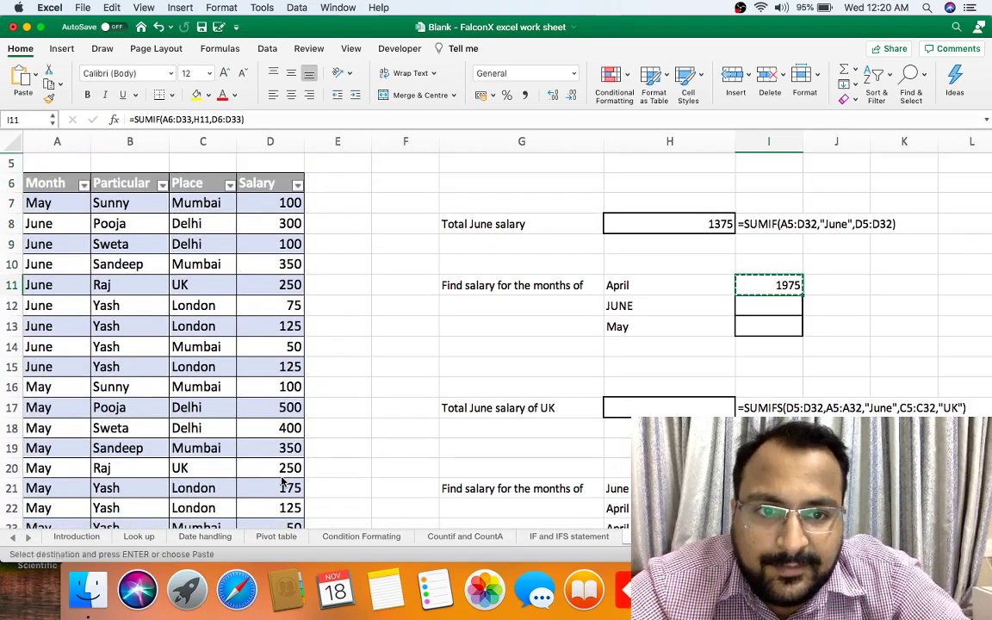
key("shift+Down")
key("shift+Down")
key("Return")
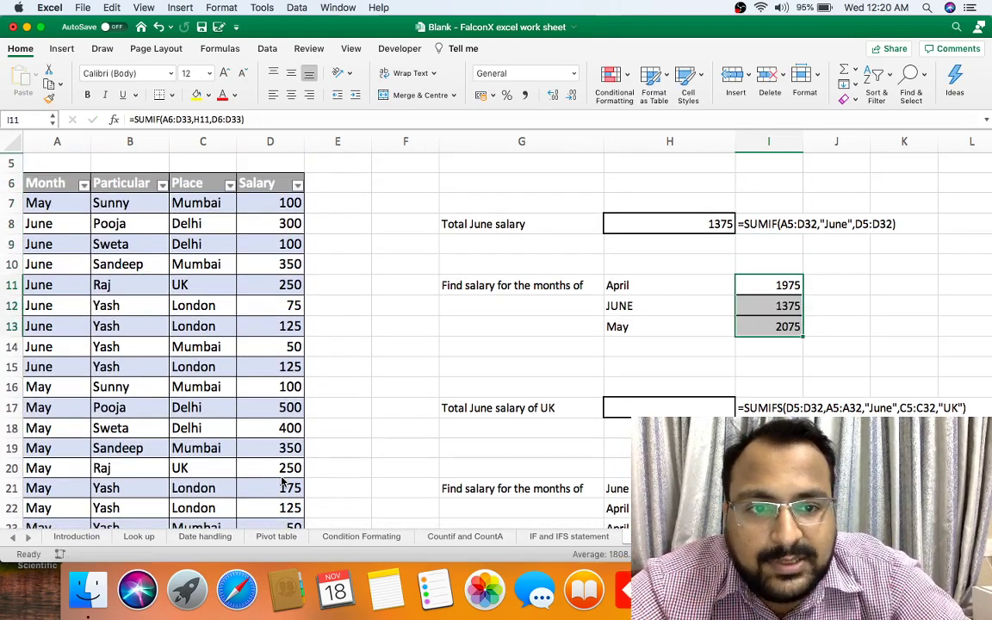
key("Down")
key("Down")
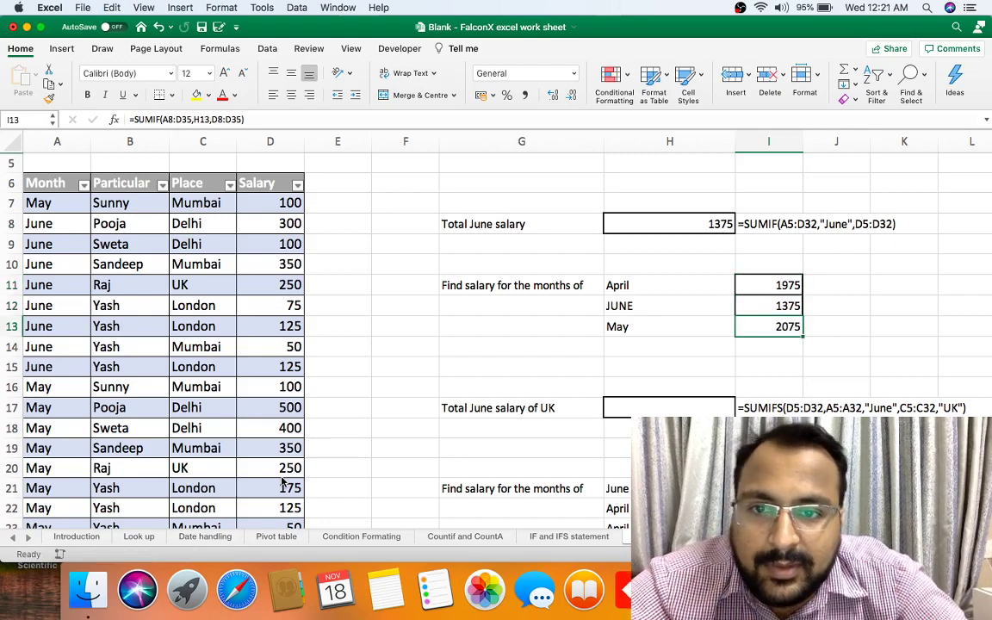
double_click(776, 325)
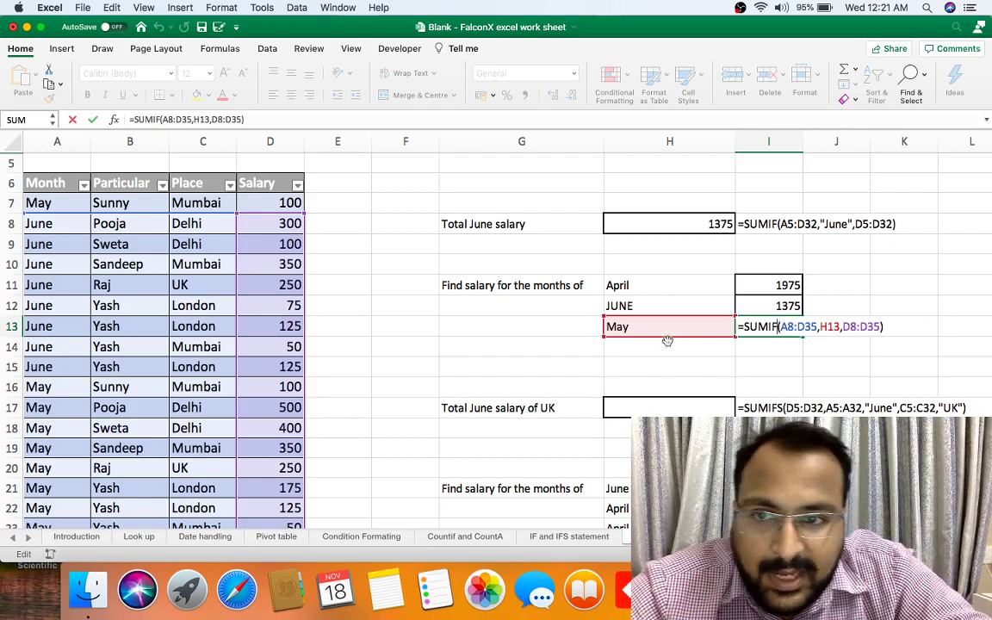
left_click(779, 285)
double_click(779, 285)
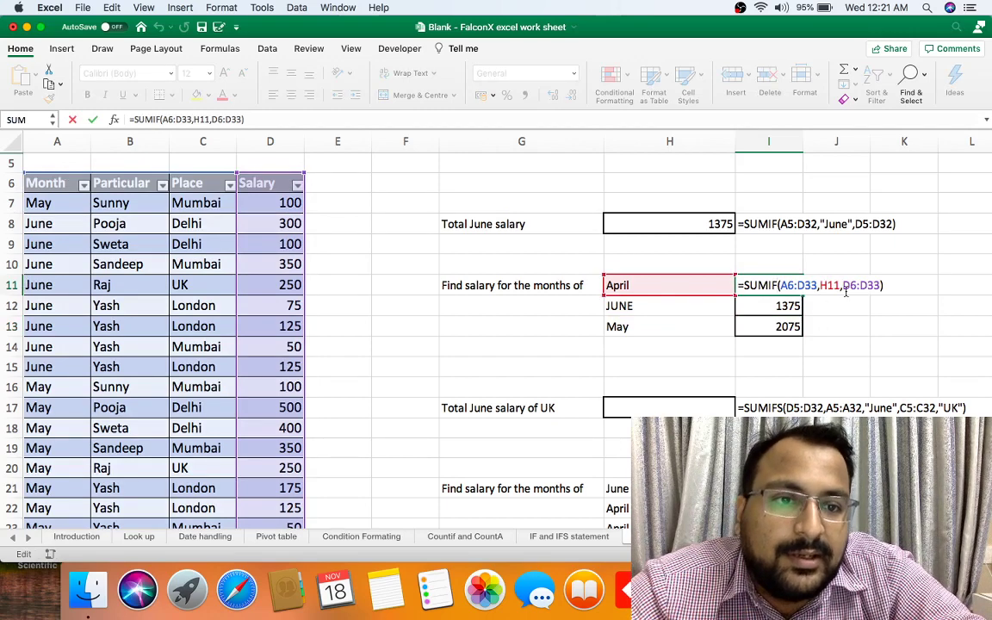
left_click(778, 326)
double_click(778, 327)
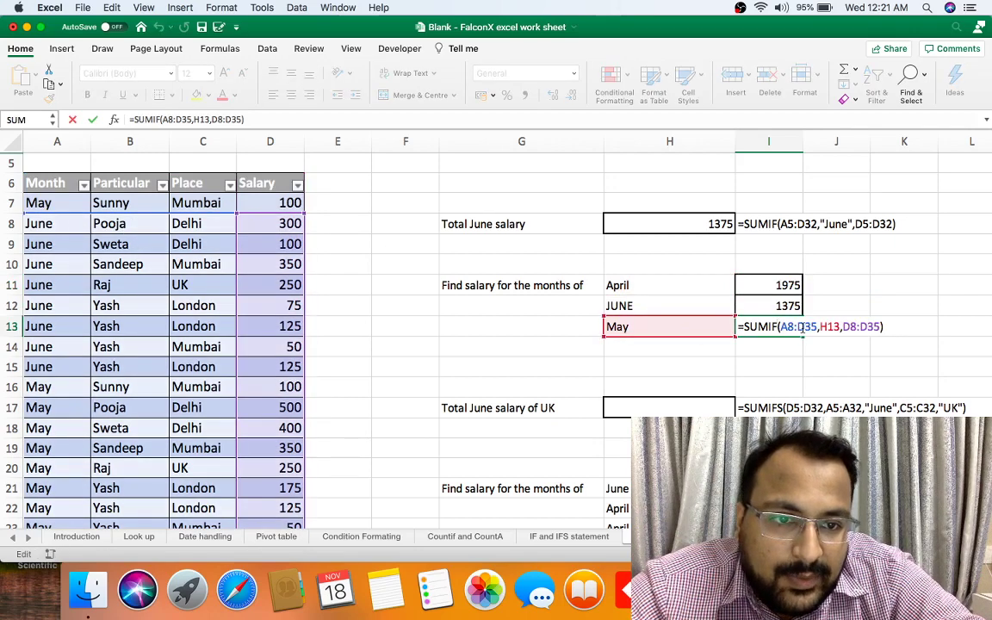
left_click(772, 285)
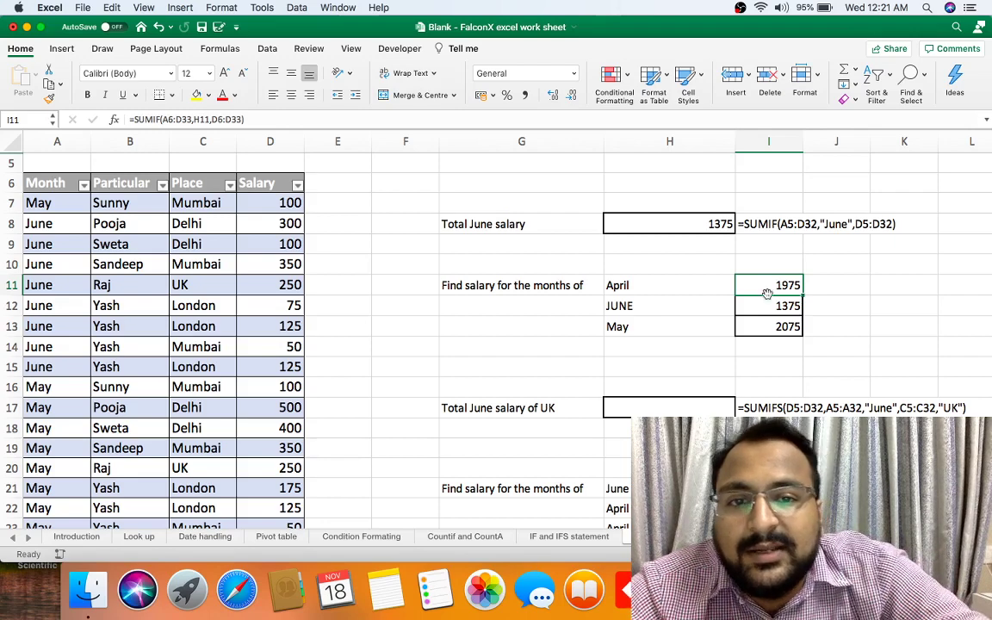
scroll(172, 396, "down", 5)
scroll(130, 445, "down", 3)
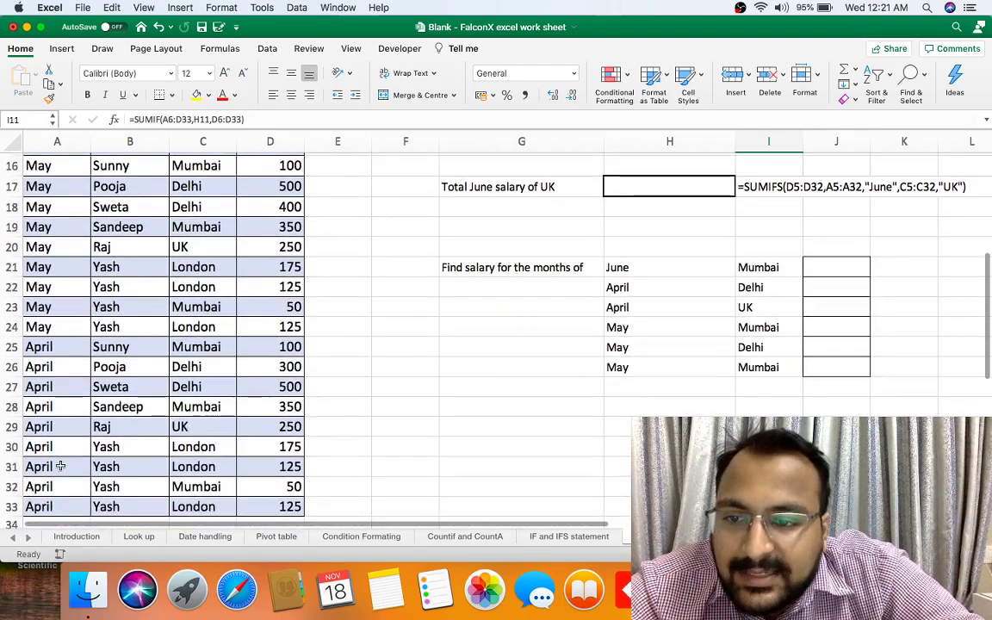
left_click(46, 422)
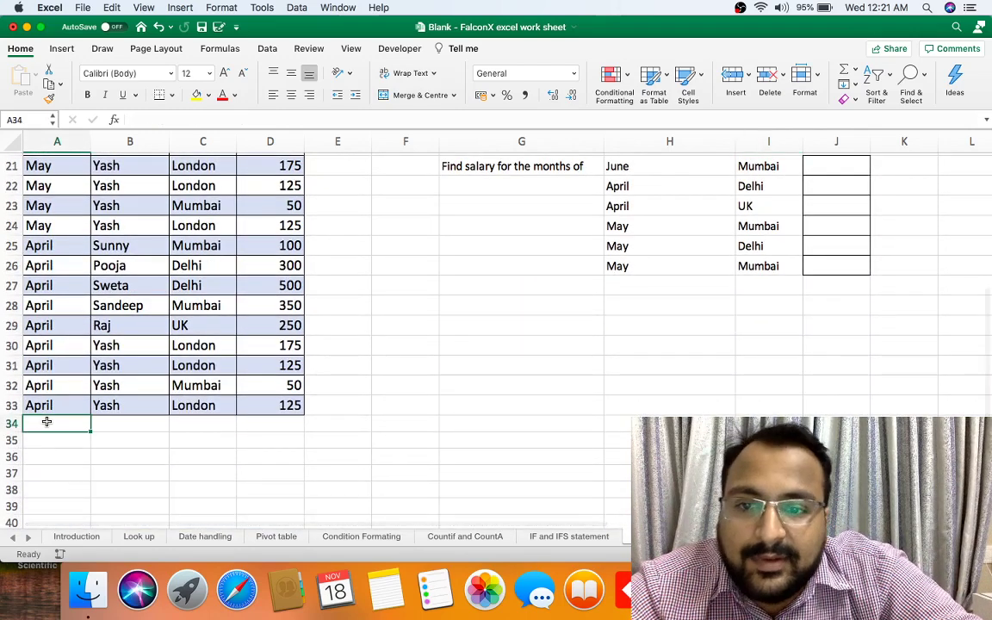
scroll(258, 358, "up", 5)
left_click(780, 285)
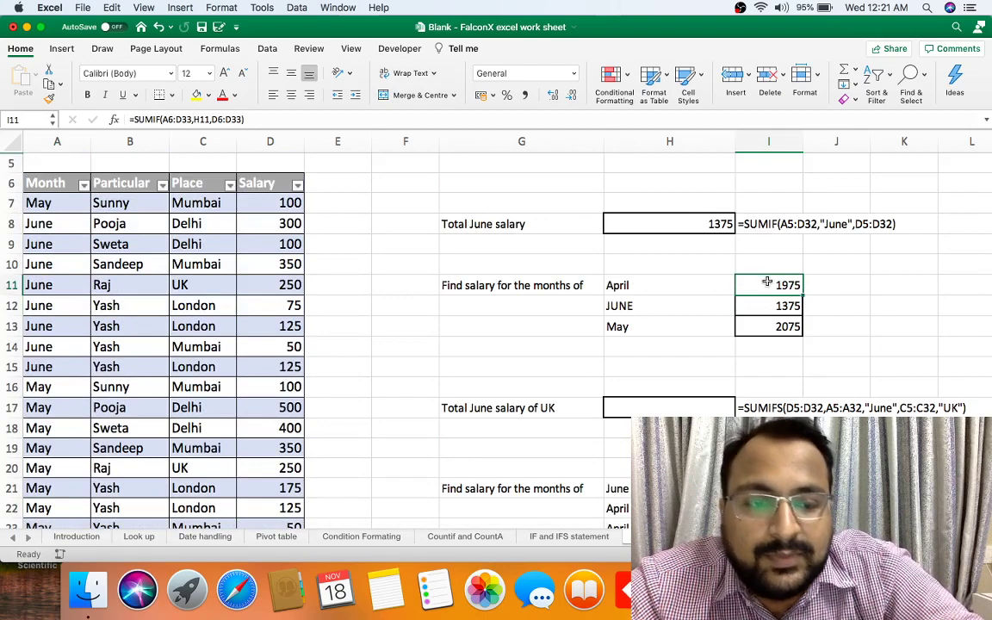
key("shift+Down")
key("shift+Down")
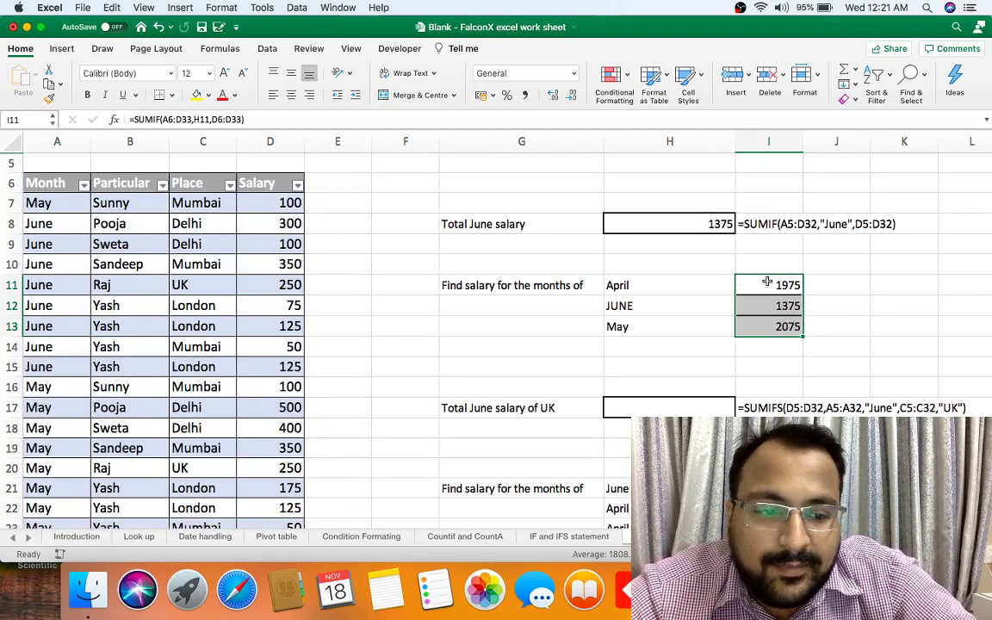
- Clear totals I11:I13 and convert A6:D33 into a table with headers (Table1)
key("Delete")
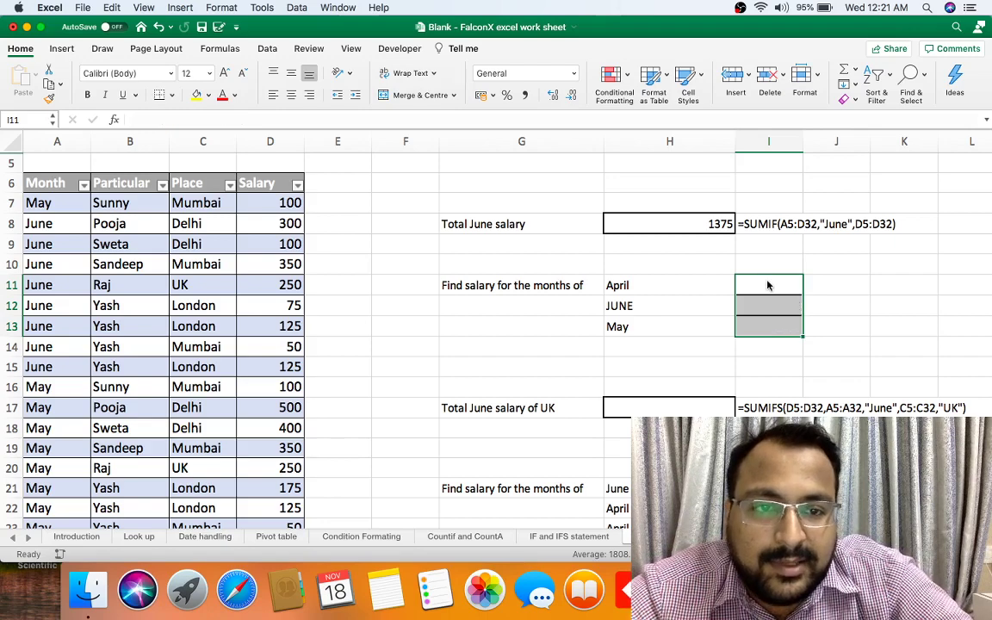
left_click(71, 177)
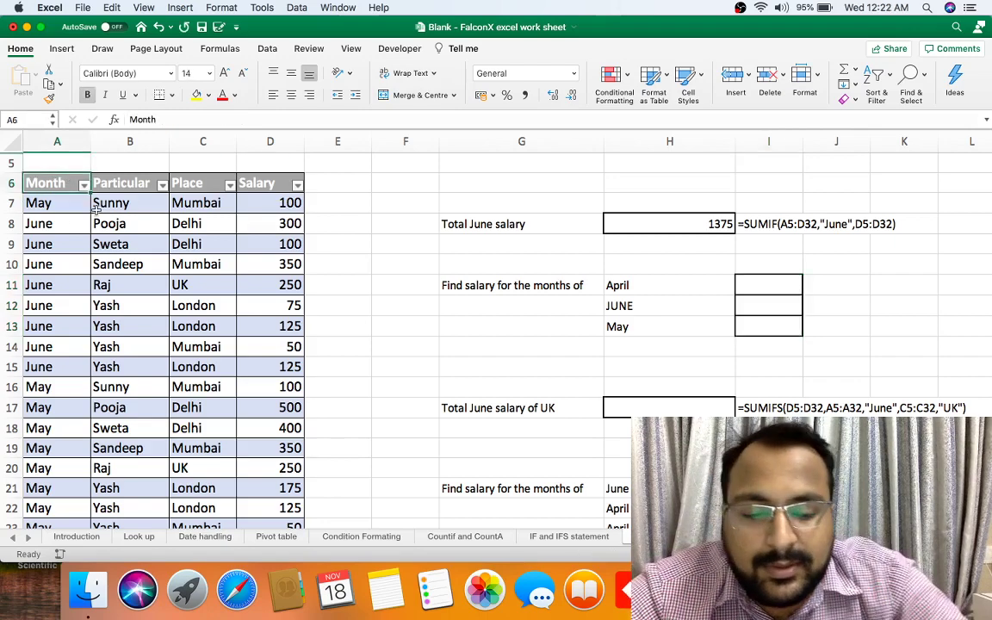
key("ctrl+shift+Right")
key("ctrl+shift+Down")
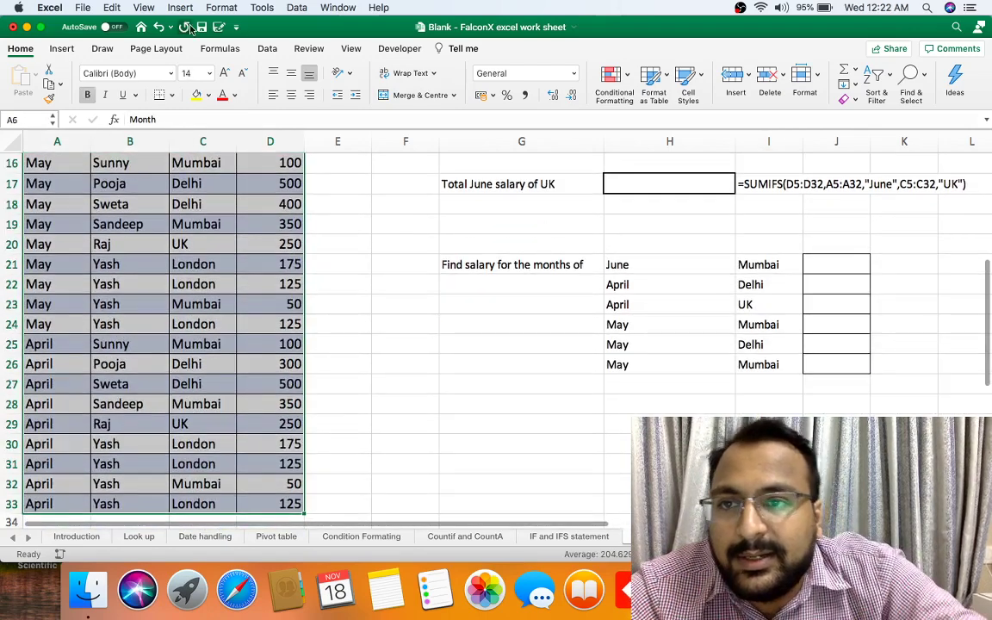
left_click(59, 49)
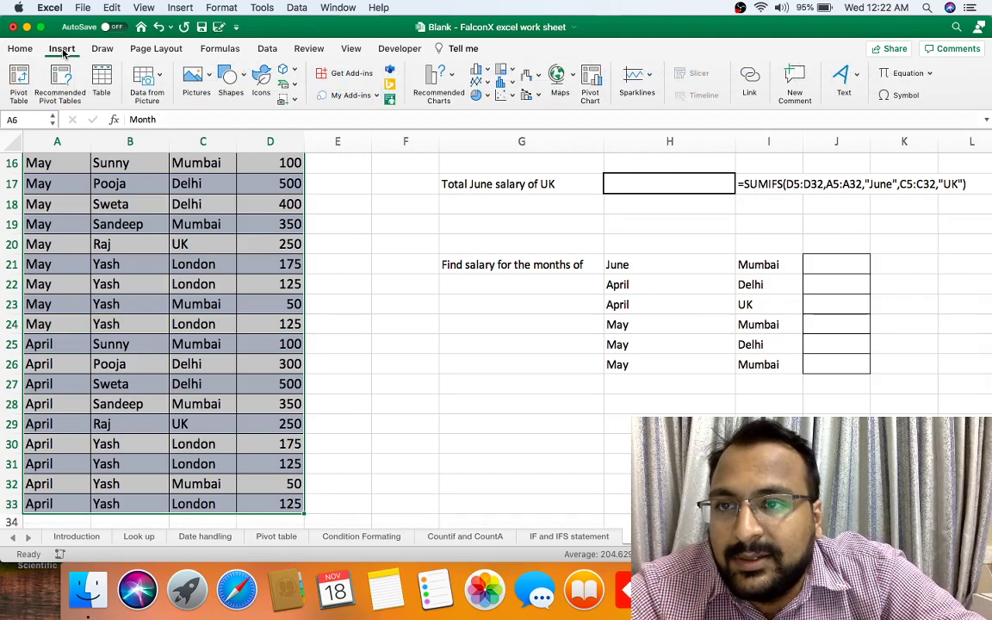
left_click(101, 80)
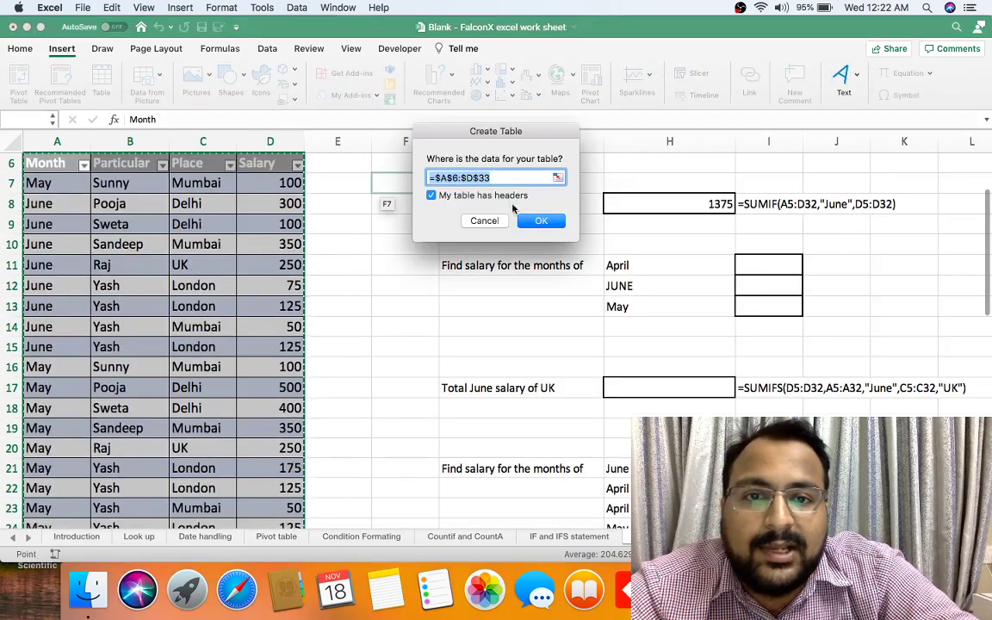
left_click(541, 221)
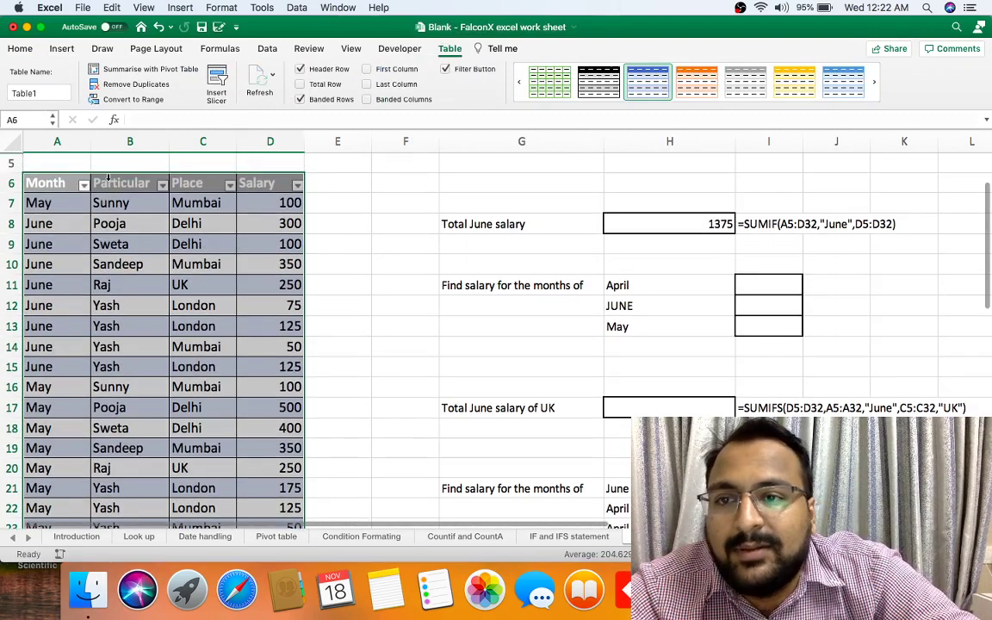
left_click(193, 223)
- Begin a SUMIF in I11 using the whole Table1 as its range
left_click(758, 284)
type("=SUMIF")
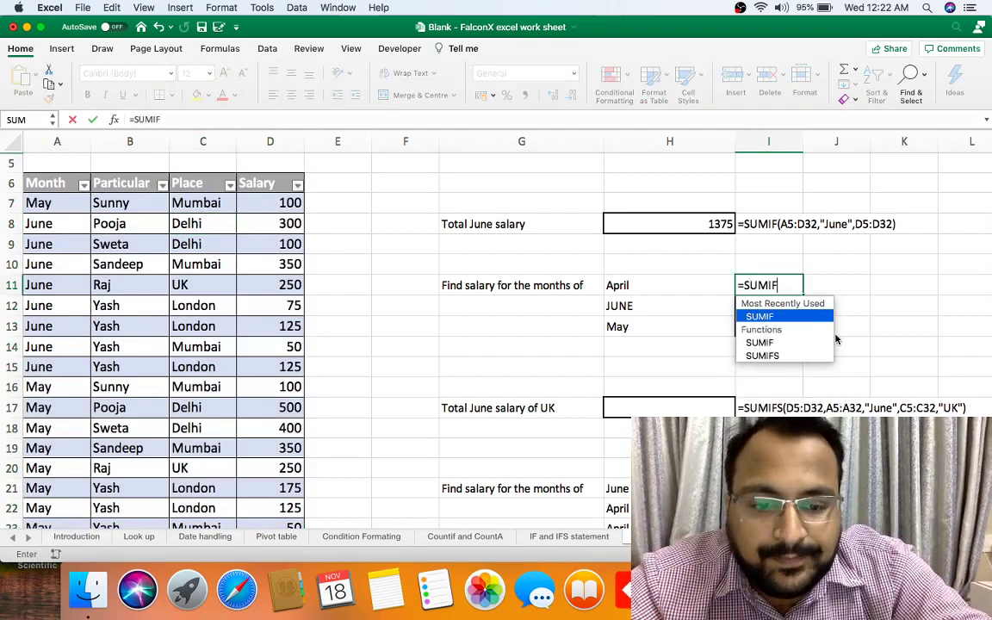
key("Tab")
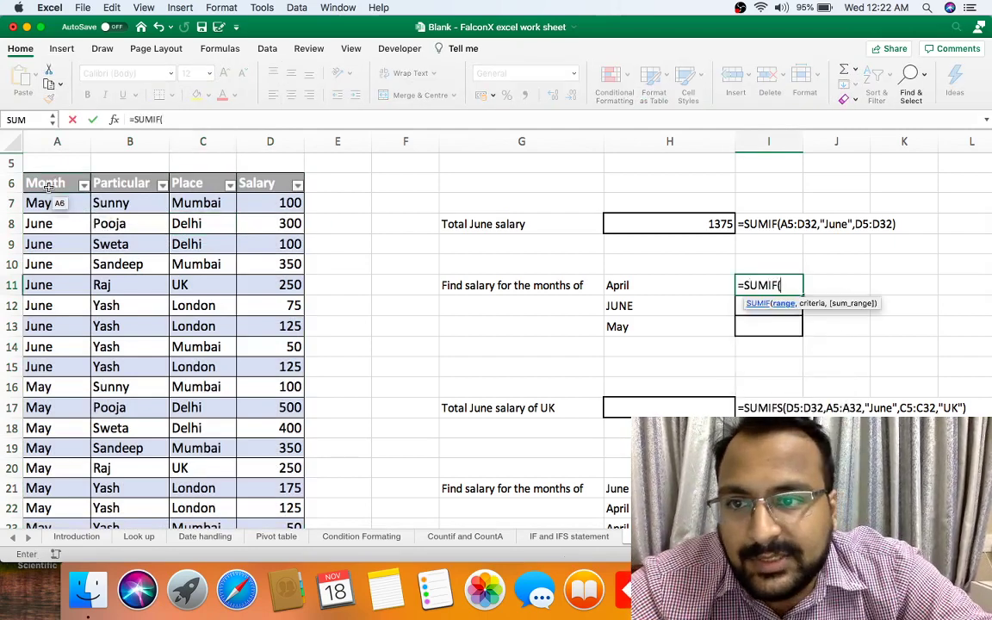
left_click_drag(52, 184, 103, 184)
key("ctrl+shift+Down")
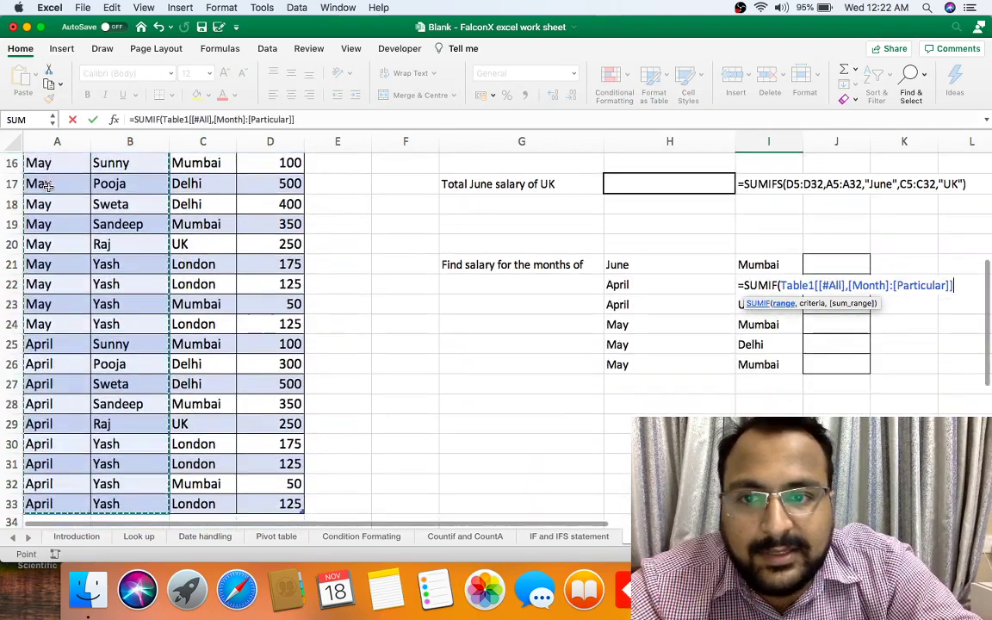
key("ctrl+shift+Right")
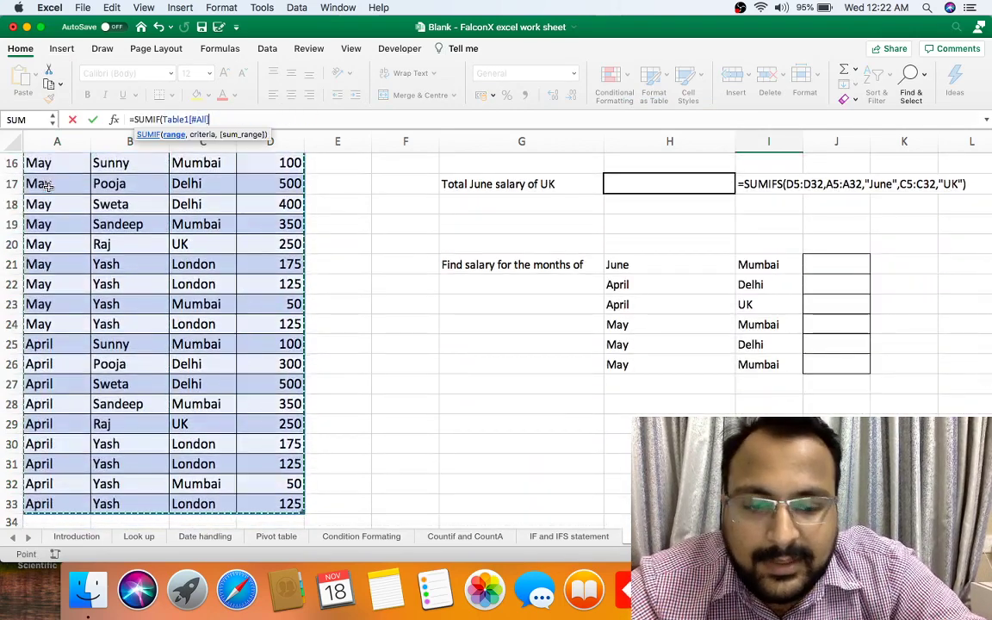
type(",")
- Add H11 as criterion and the Table1 Salary column as sum range, giving April 1975
scroll(474, 271, "up", 2)
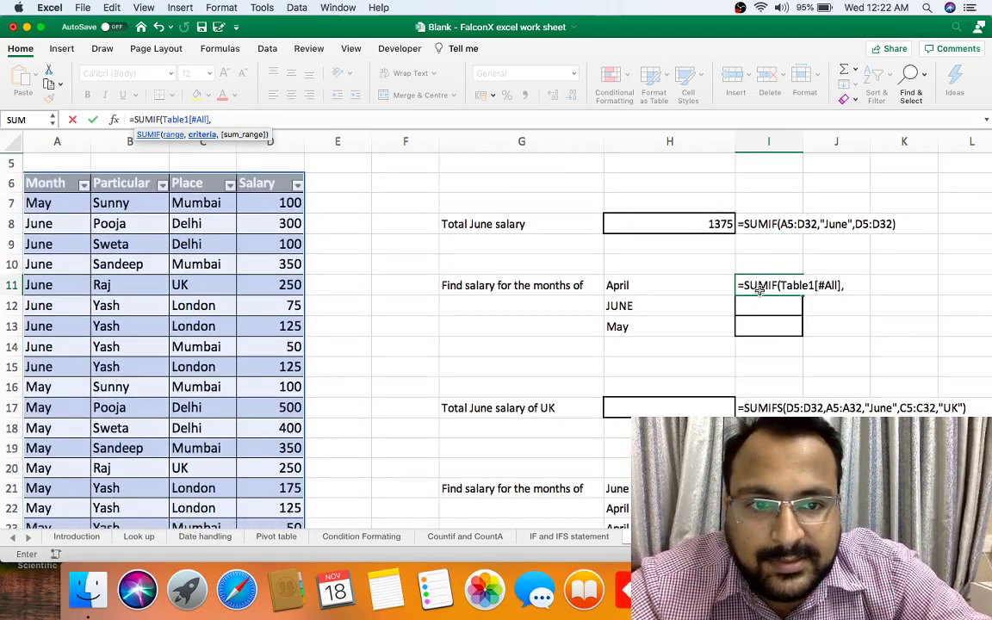
left_click(709, 287)
type(",")
left_click(270, 183)
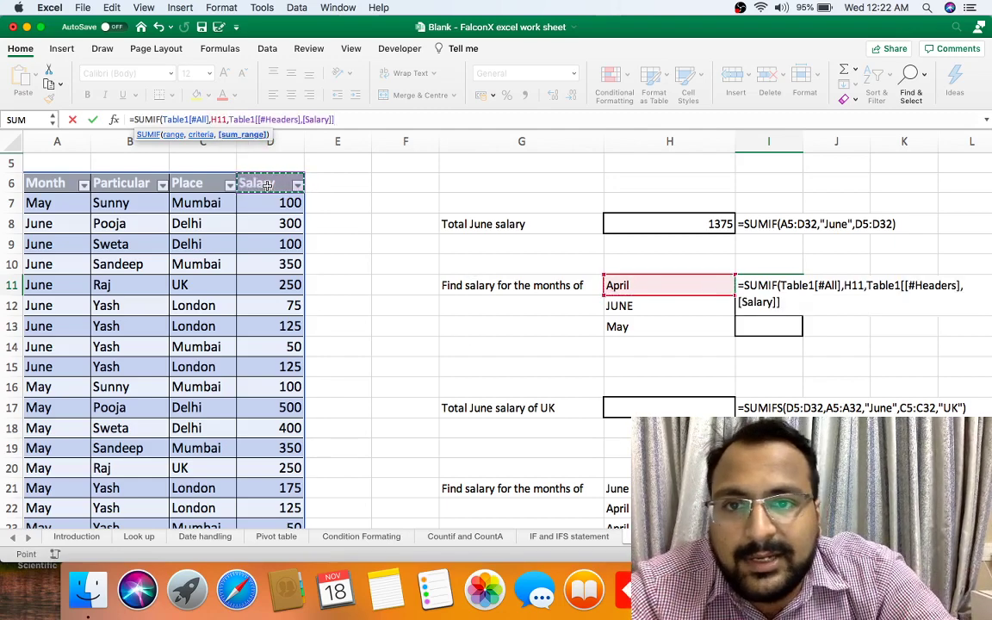
key("super+shift+Down")
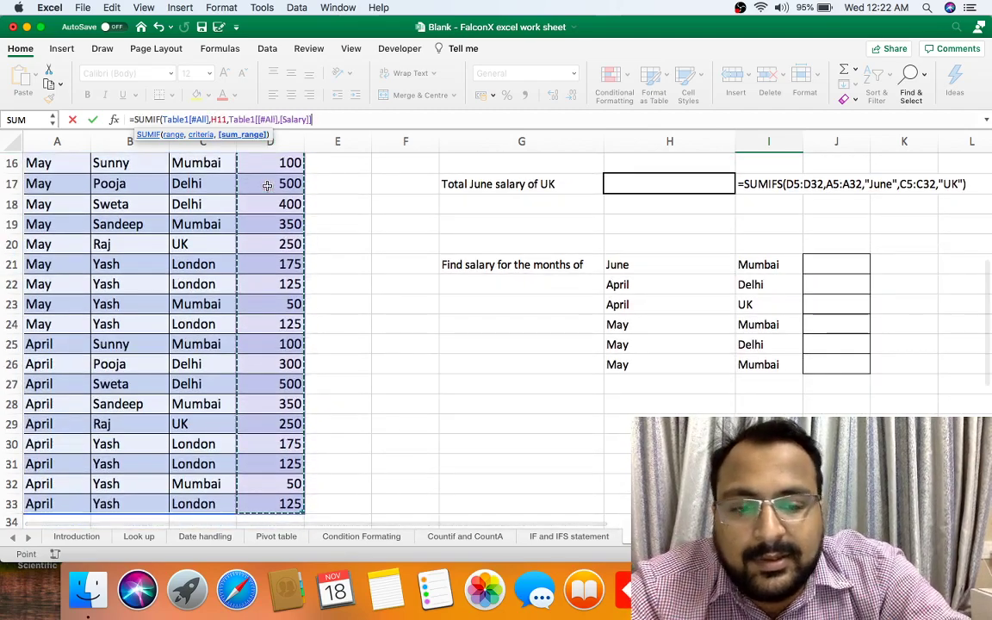
key("Return")
key("Up")
key("Up")
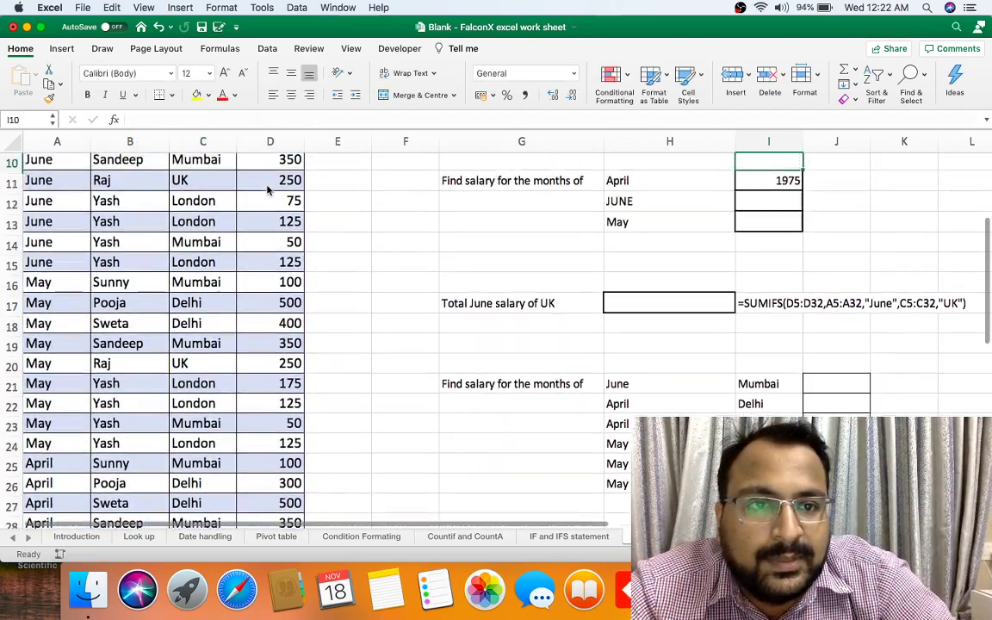
- Copy the April formula into I12:I13, giving JUNE 1375 and May 2175
key("Up")
key("Down")
key("Down")
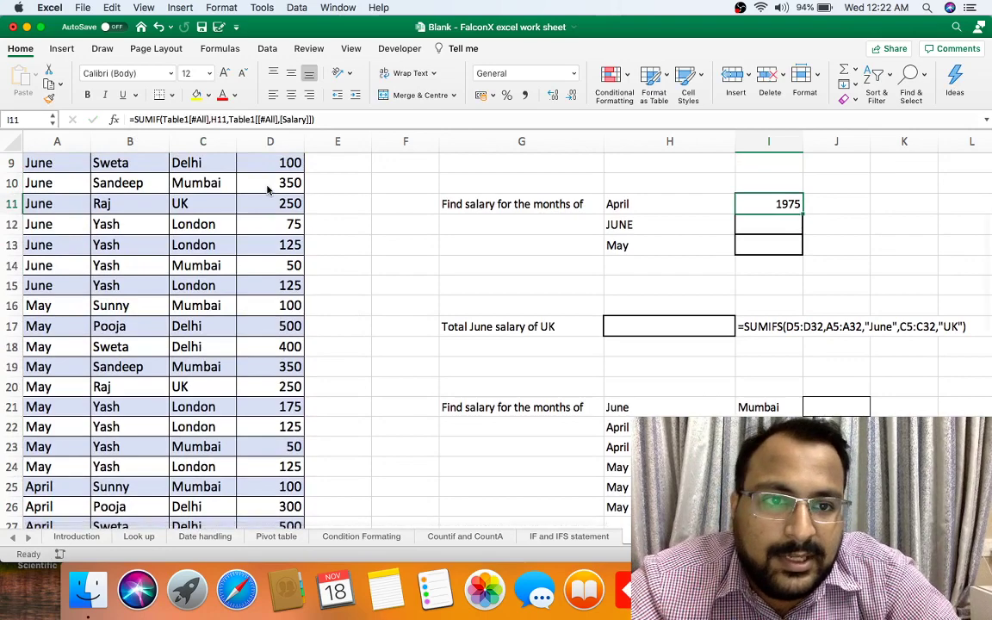
key("super+c")
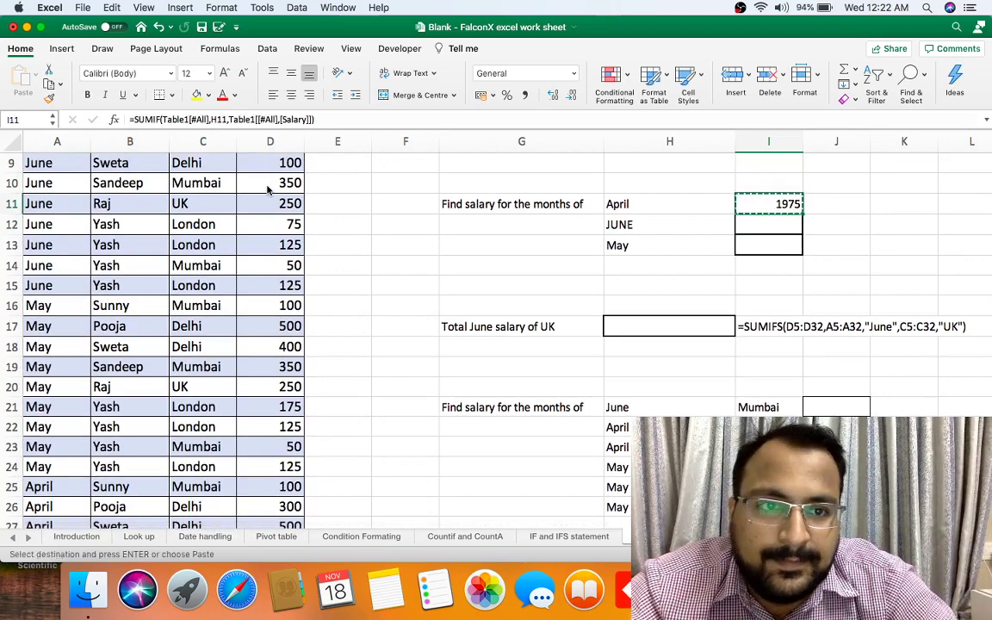
key("shift+Down")
key("shift+Down")
key("Return")
key("Return")
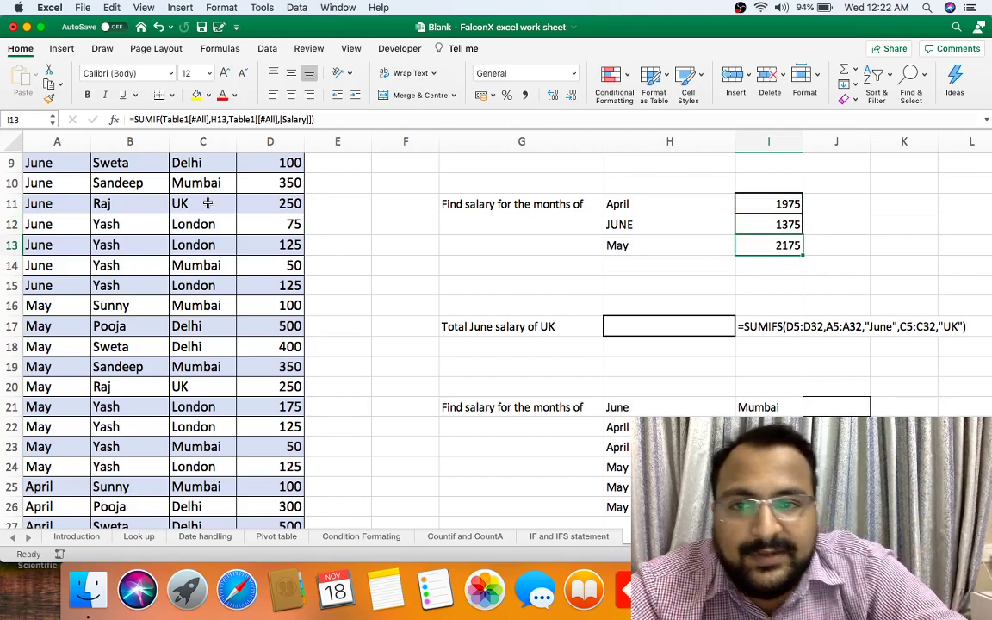
scroll(192, 223, "up", 2)
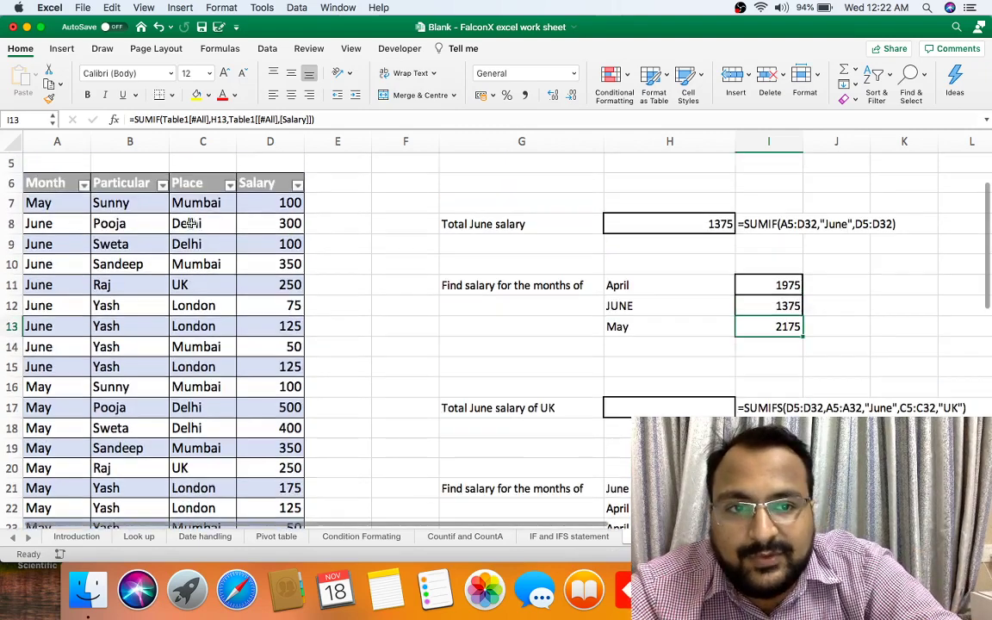
left_click(83, 186)
left_click(121, 340)
left_click(122, 381)
left_click(282, 188)
left_click_drag(285, 203, 298, 387)
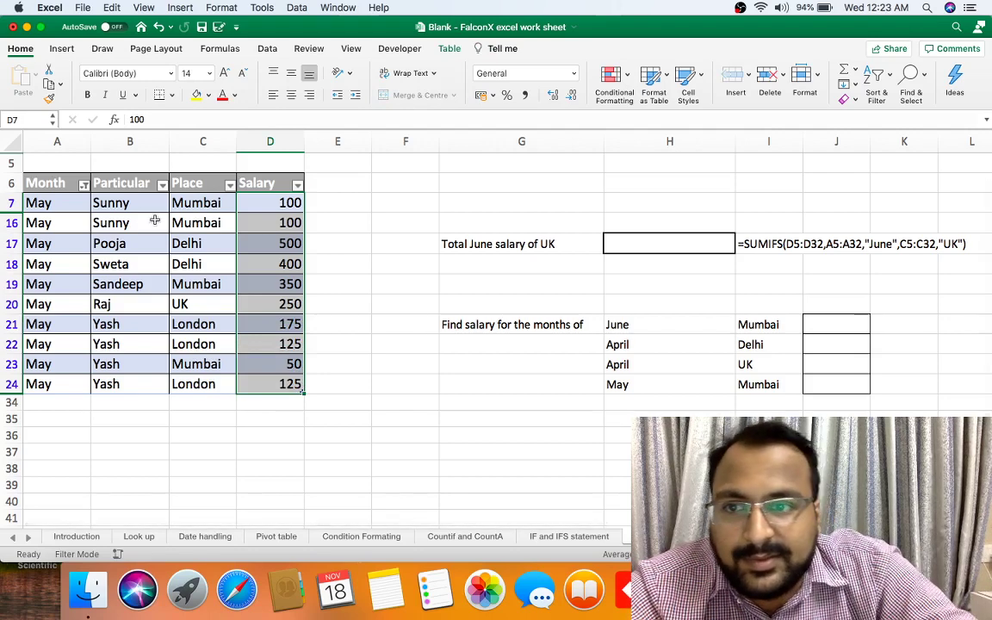
left_click(85, 186)
left_click(121, 373)
left_click(365, 310)
left_click(297, 361)
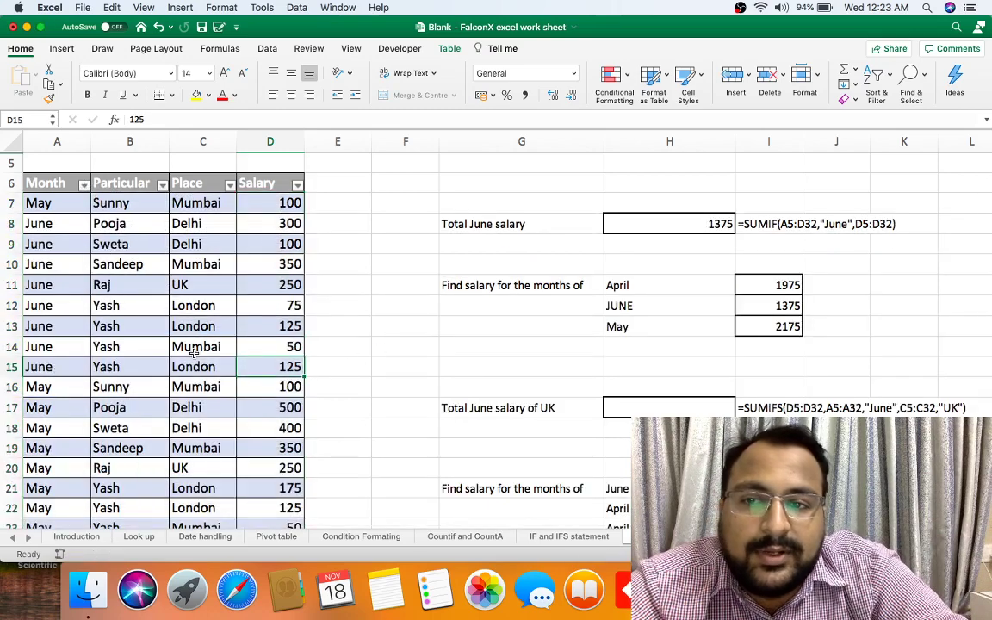
left_click(49, 245)
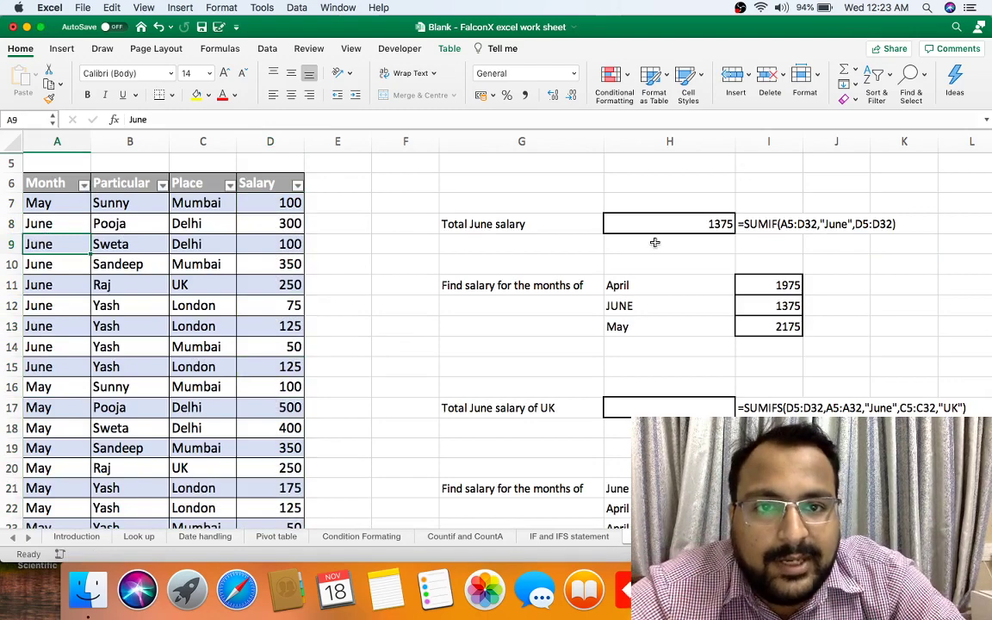
- Start a new row 34 below the table with month MAY
left_click(244, 352)
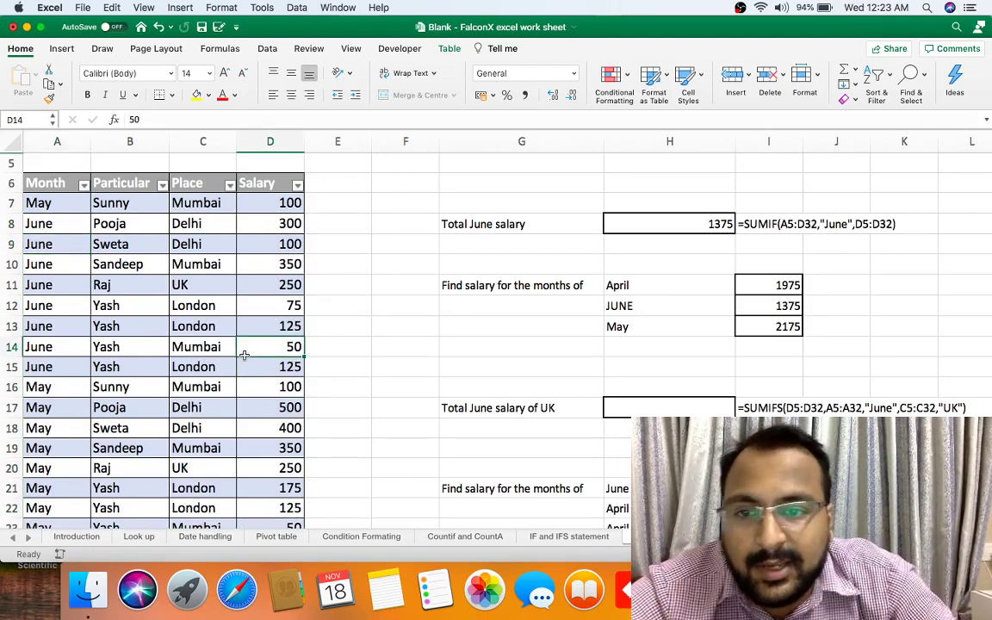
key("Left")
key("Left")
key("Left")
key("super+Down")
key("Down")
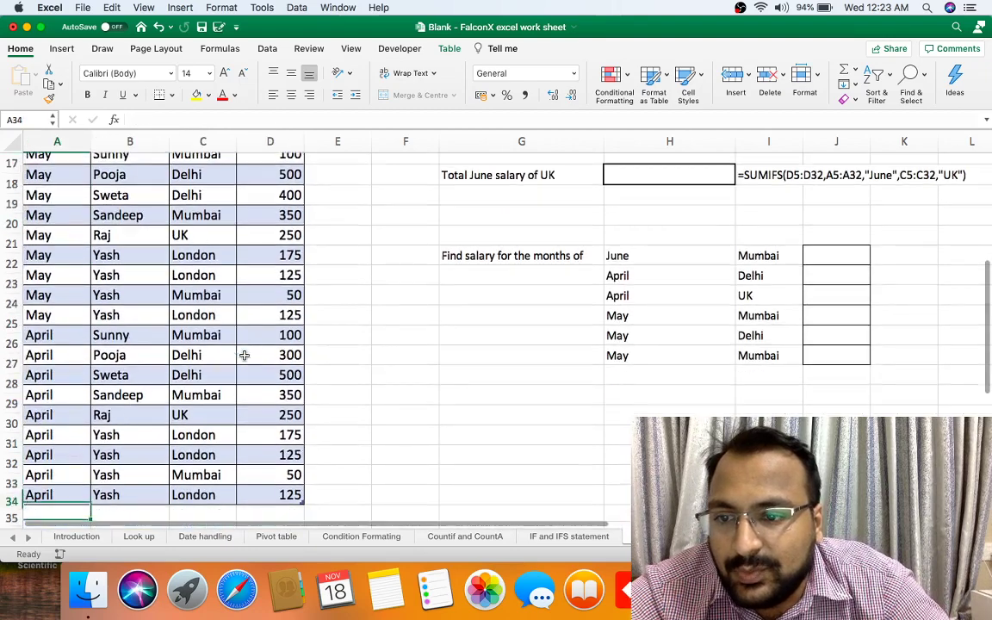
type("MAY")
key("Tab")
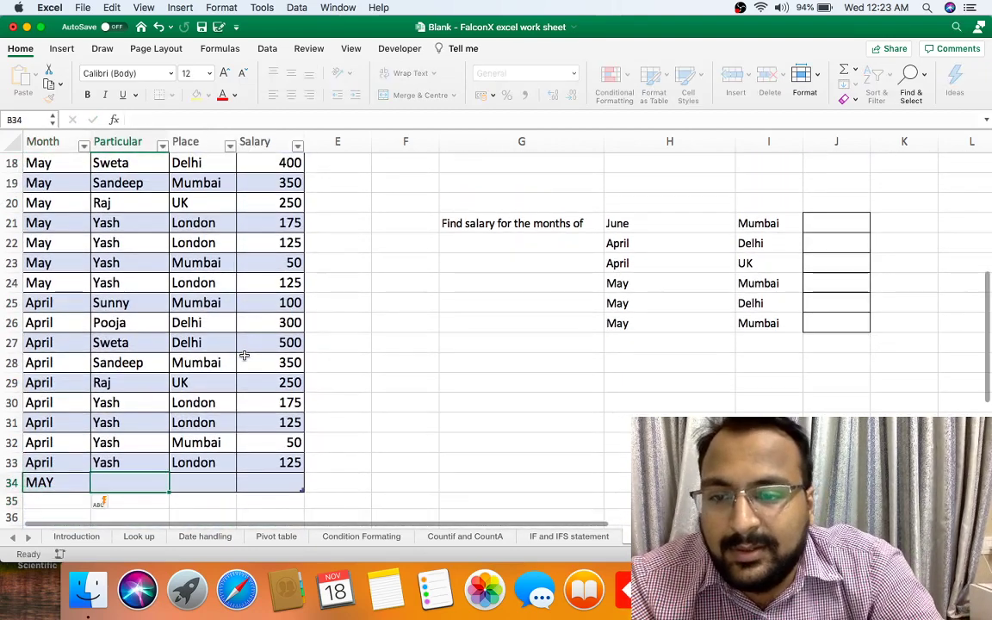
- Copy the employee name and Mumbai from above into row 34 and enter salary 300000000
key("Up")
key("super+c")
key("Down")
key("super+v")
key("Right")
key("Up")
key("Up")
key("super+c")
key("Down")
key("Down")
key("super+v")
key("Right")
type("300000")
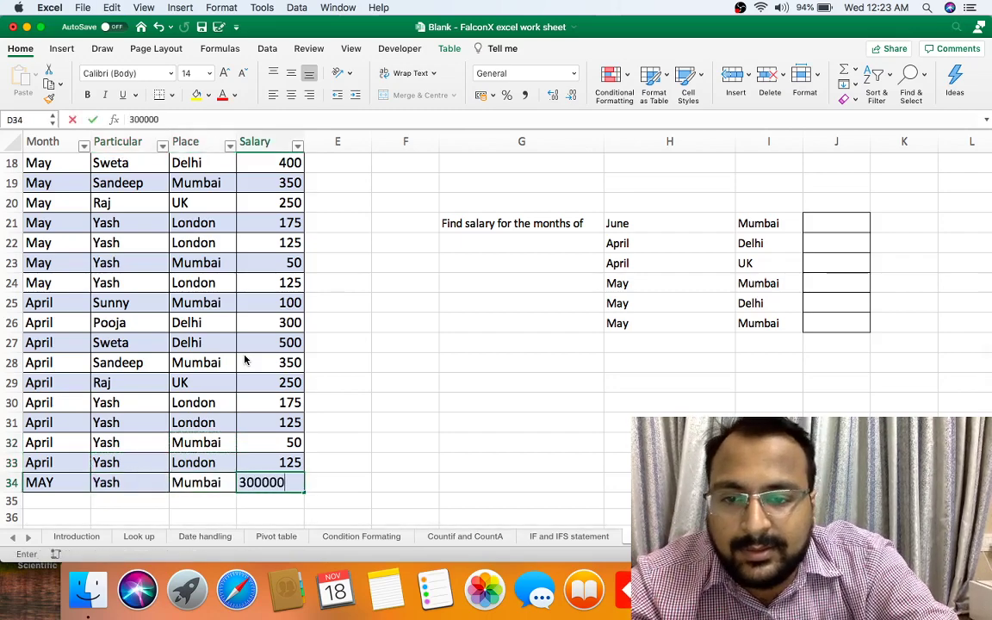
type("0000")
key("Return")
- Check that the May total in I13 has risen to 300002175
key("Up")
key("Up")
key("Up")
key("Up")
key("Up")
key("Up")
key("Up")
key("Up")
key("Up")
key("Up")
key("Up")
key("Up")
key("Up")
key("Up")
key("Up")
key("Up")
key("Up")
key("Up")
key("Up")
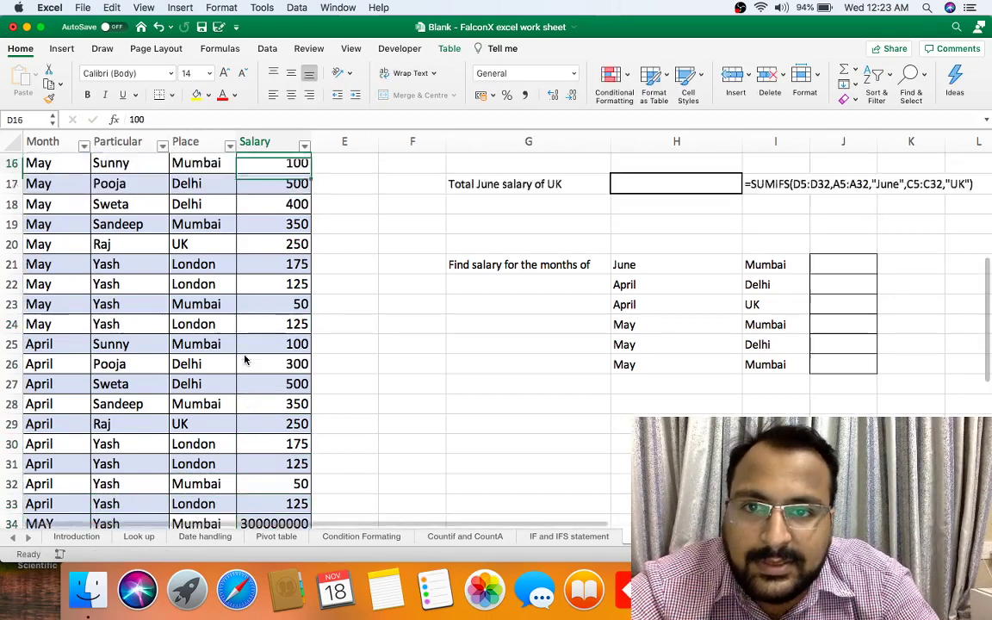
key("Up")
key("Up")
key("Up")
key("Up")
key("Up")
key("Up")
key("Up")
key("Right")
key("Right")
key("Down")
key("Down")
key("Down")
key("Right")
key("Down")
key("Right")
key("Right")
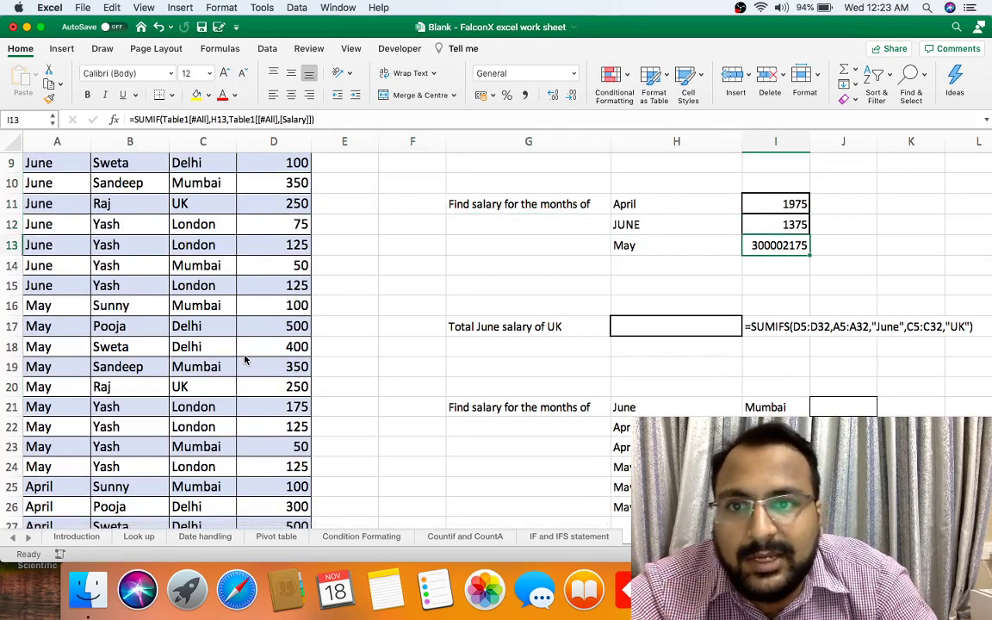
key("Left")
key("Left")
key("Left")
key("Left")
key("Left")
key("Left")
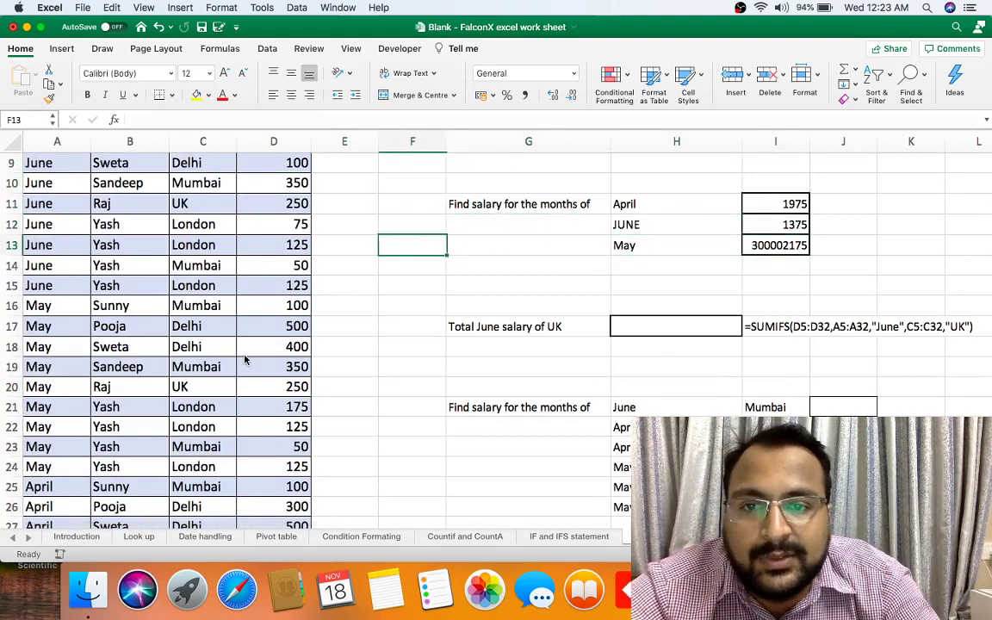
key("Left")
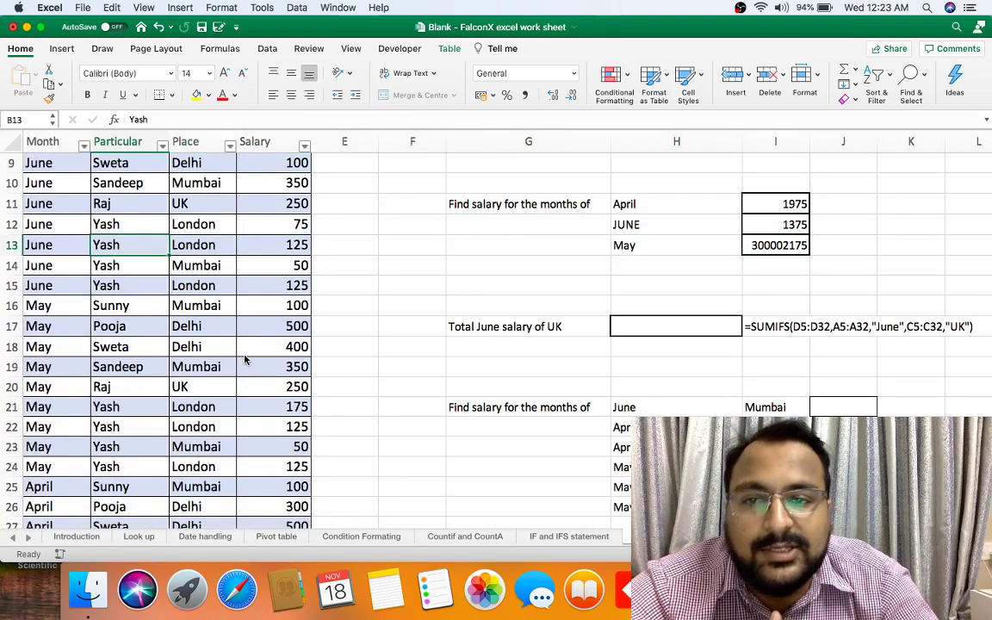
key("Down")
key("Right")
key("Right")
key("Right")
key("Right")
key("Right")
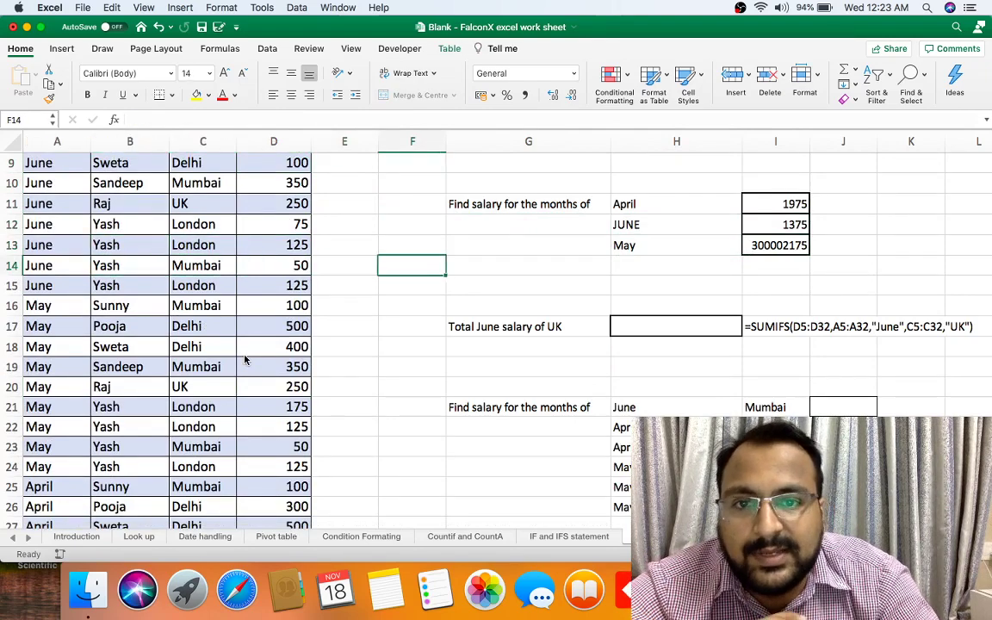
key("Up")
key("Up")
key("Up")
key("Up")
key("Up")
key("Up")
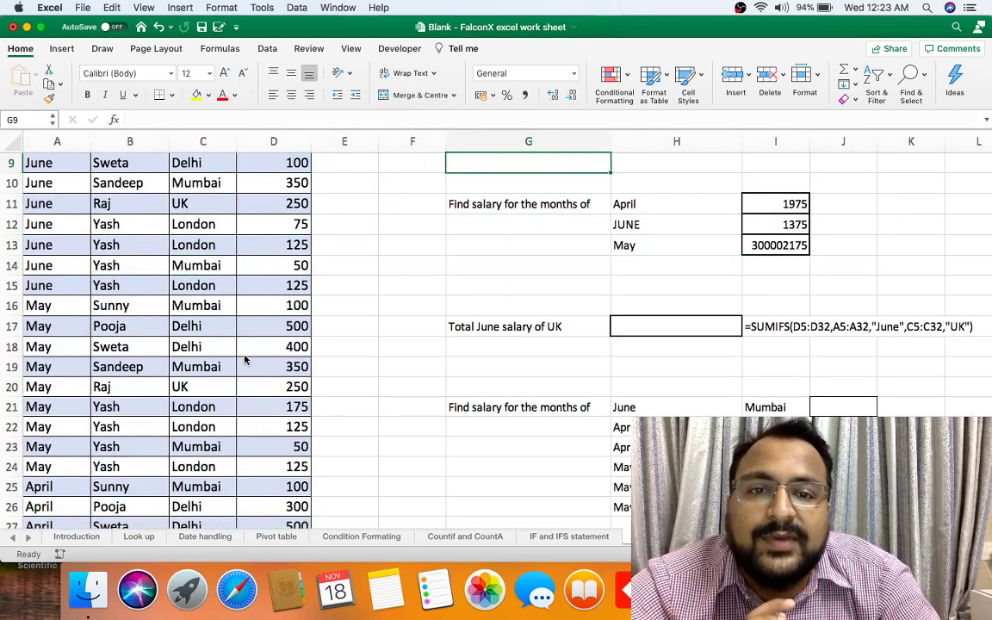
- Begin a SUMIFS in H17 with the Table1 Salary column as sum range
key("Down")
key("Down")
key("Down")
key("Down")
key("Down")
key("Down")
key("Down")
key("Down")
key("Down")
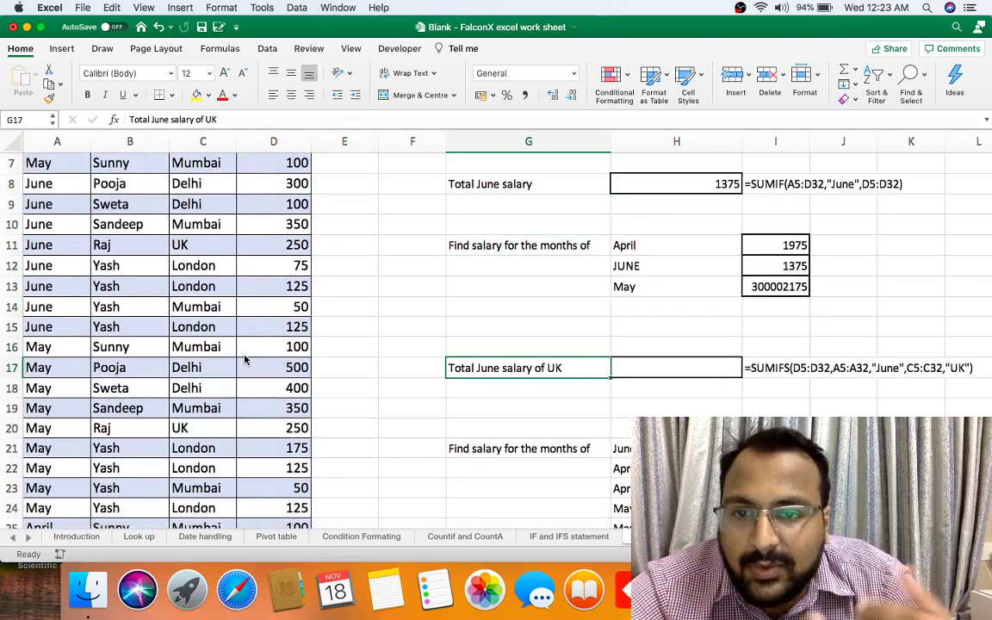
left_click(144, 373)
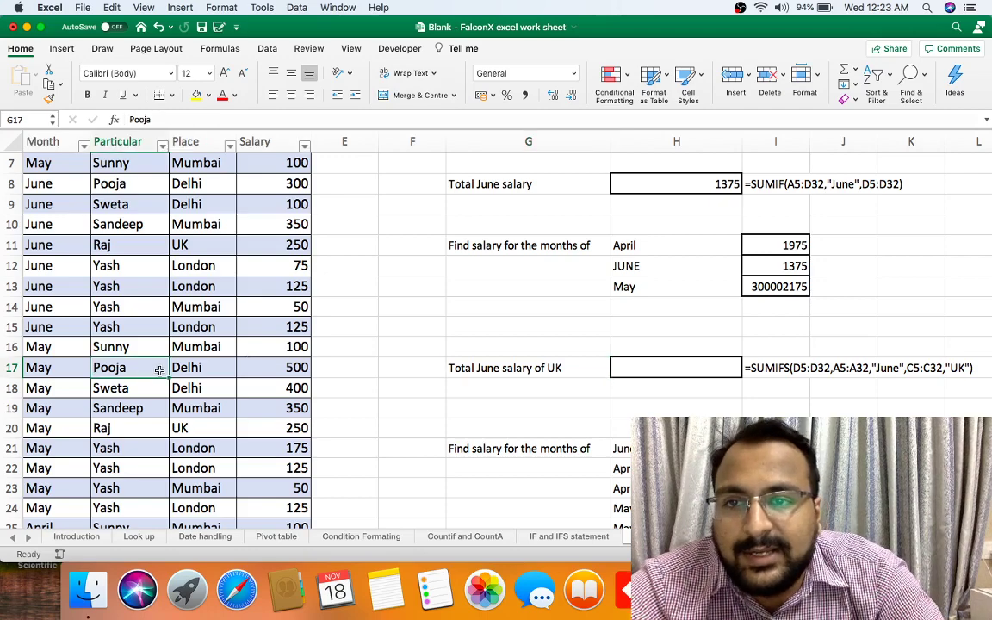
left_click(509, 365)
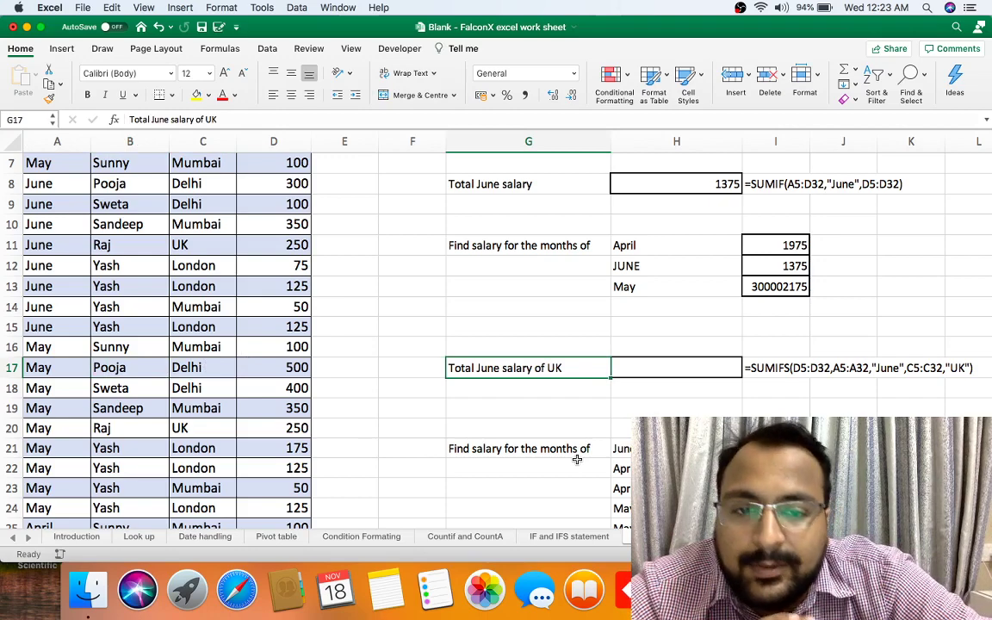
key("Right")
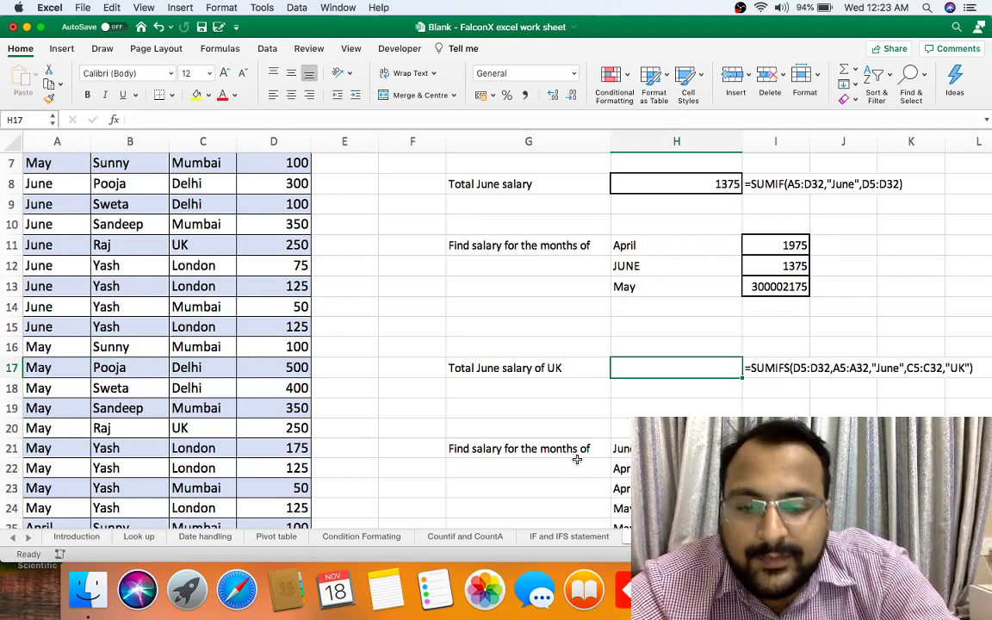
type("=SU")
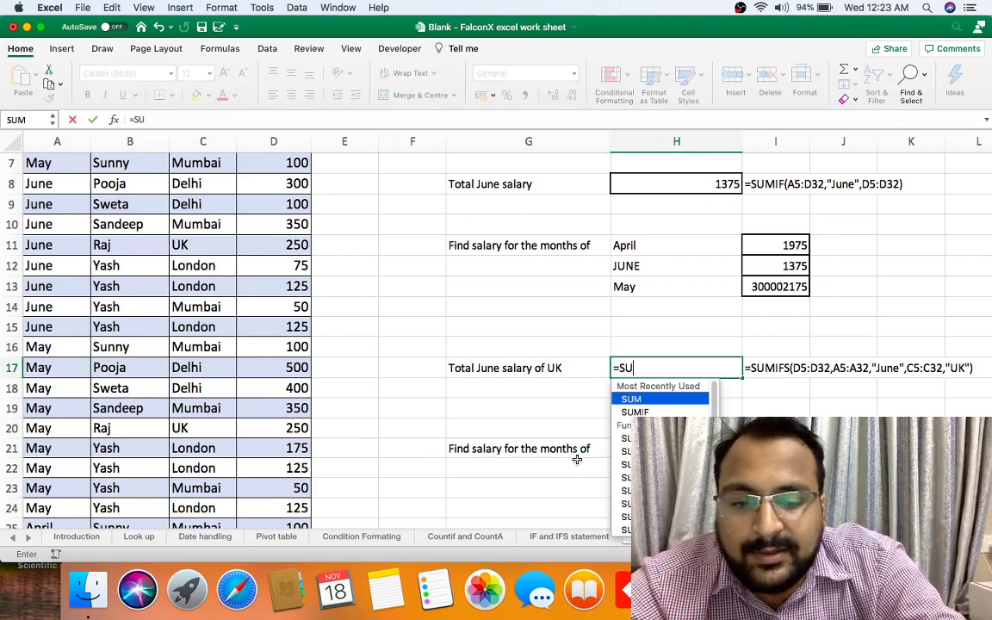
type("MIFS")
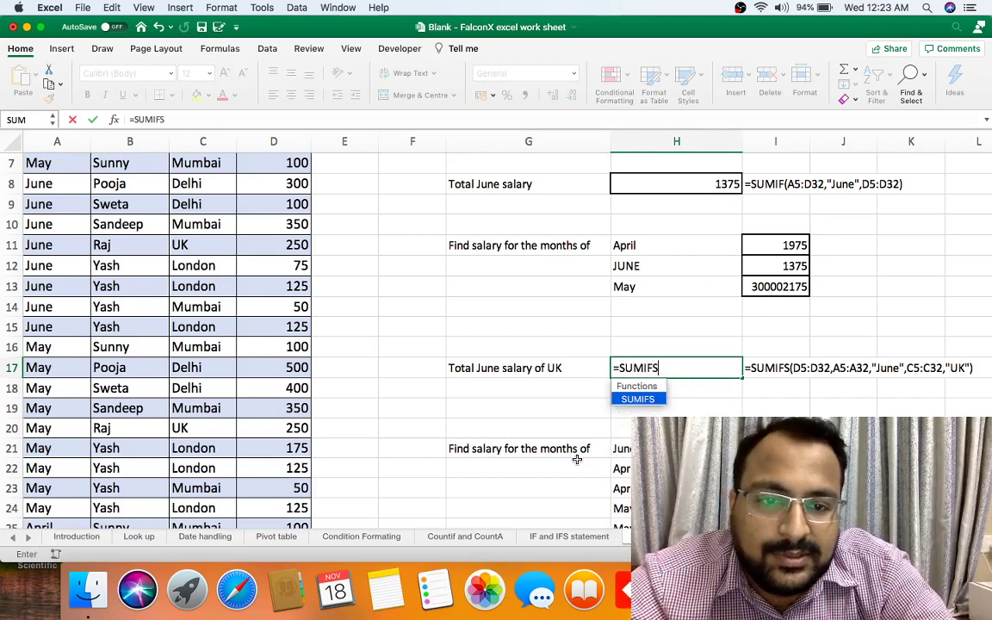
type("(")
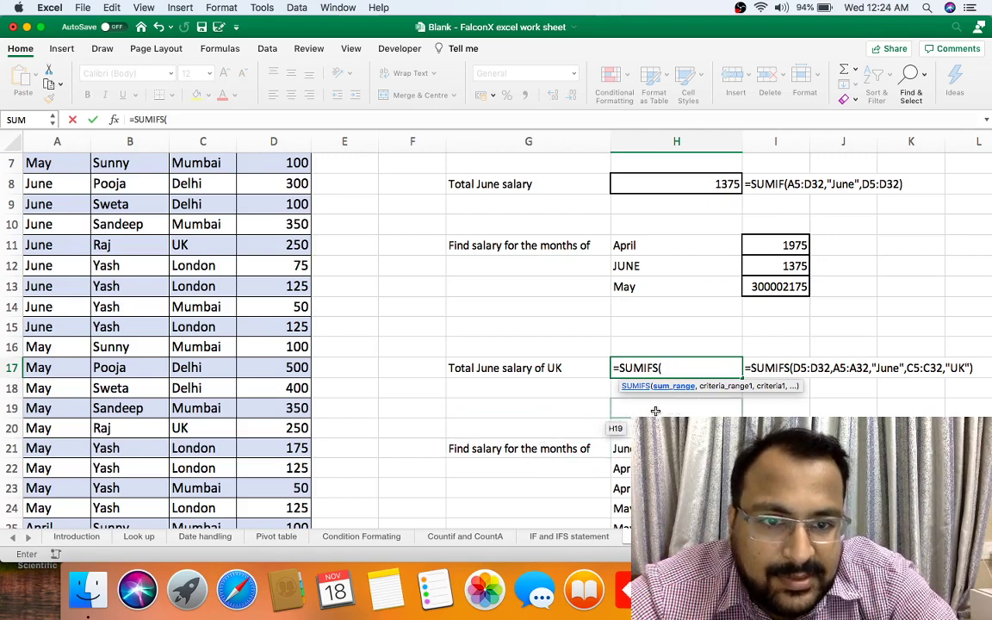
left_click(257, 201)
key("Up")
key("Up")
key("Up")
key("Up")
key("Up")
key("super+shift+Down")
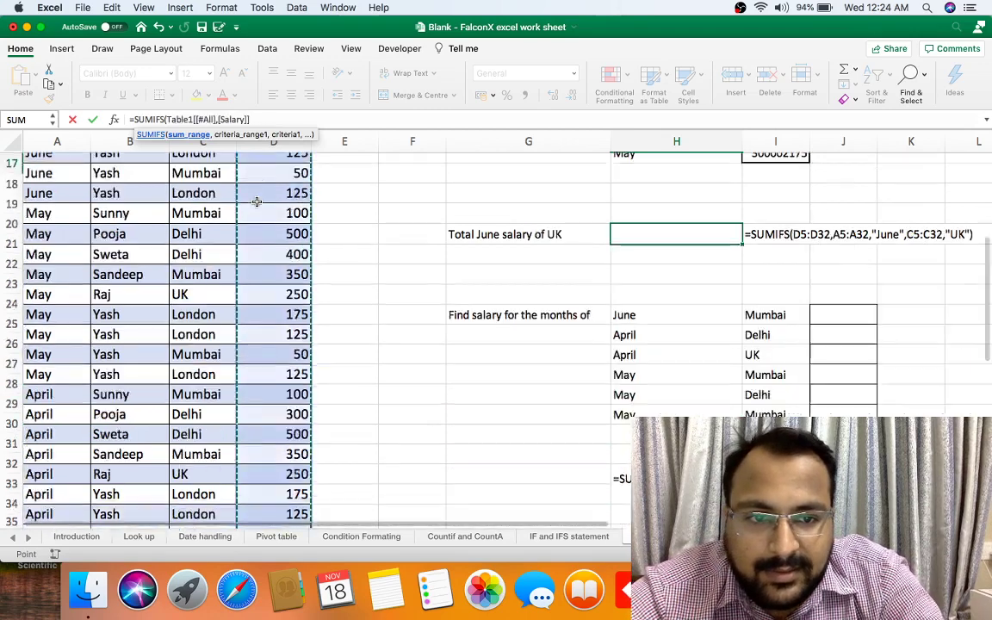
type(",")
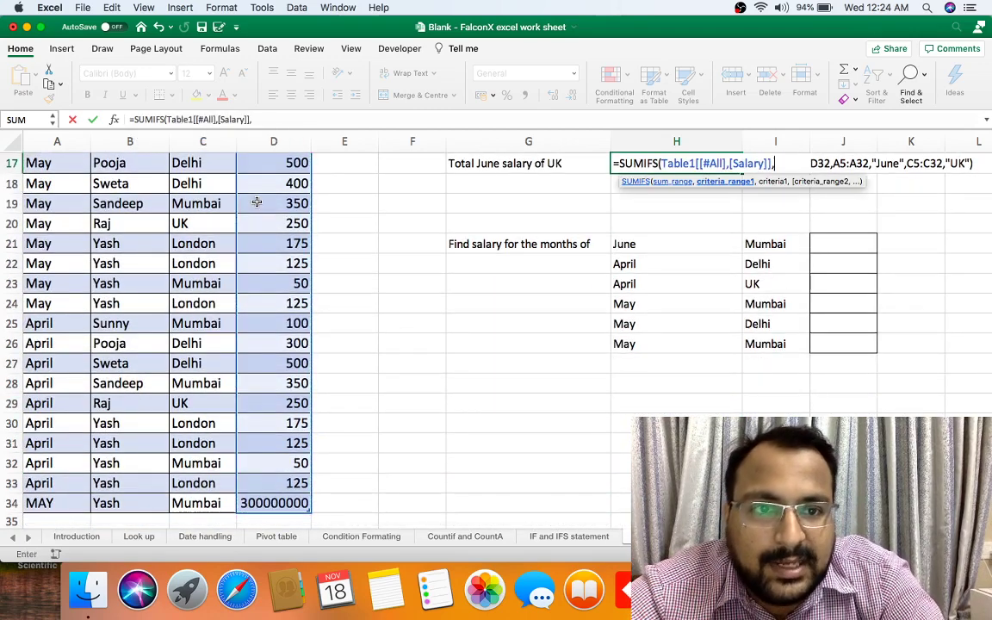
- Add the Table1 Month column as first criteria range with criterion "JUNE"
scroll(566, 217, "up", 3)
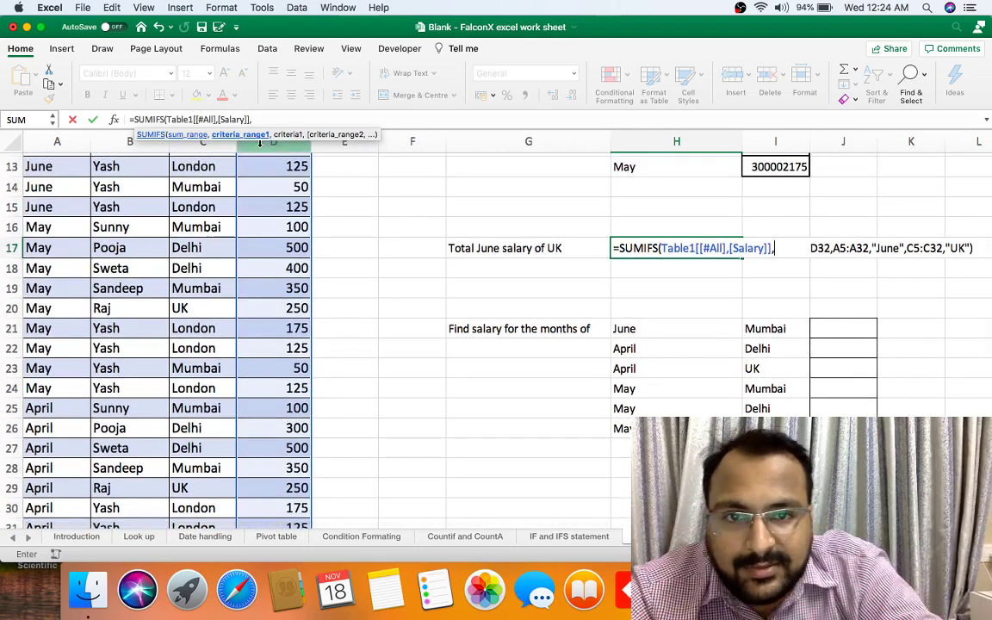
scroll(239, 162, "up", 2)
scroll(261, 185, "up", 6)
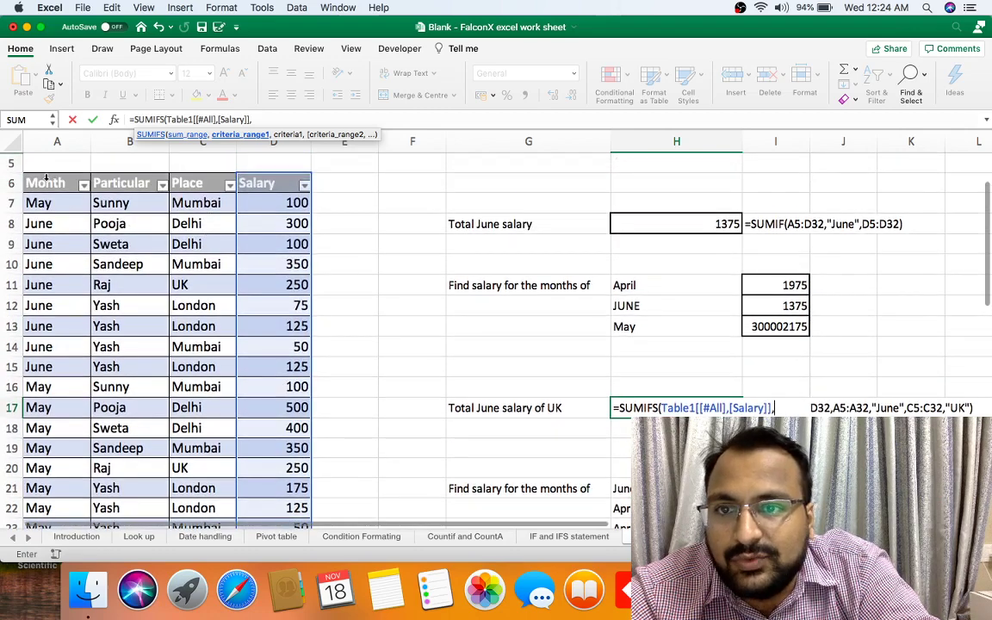
left_click(57, 179)
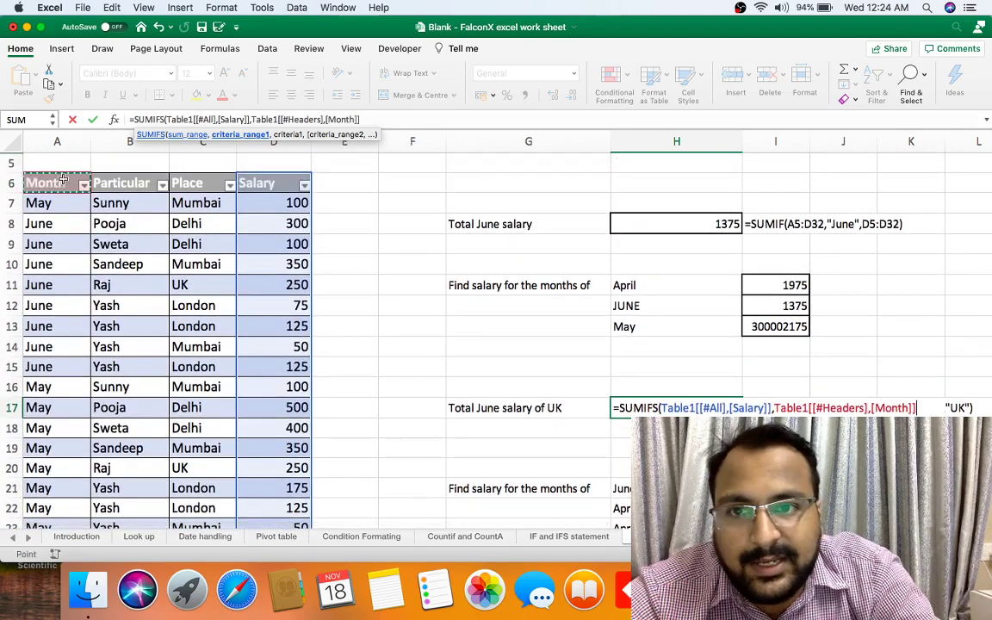
key("ctrl+shift+Down")
type(",")
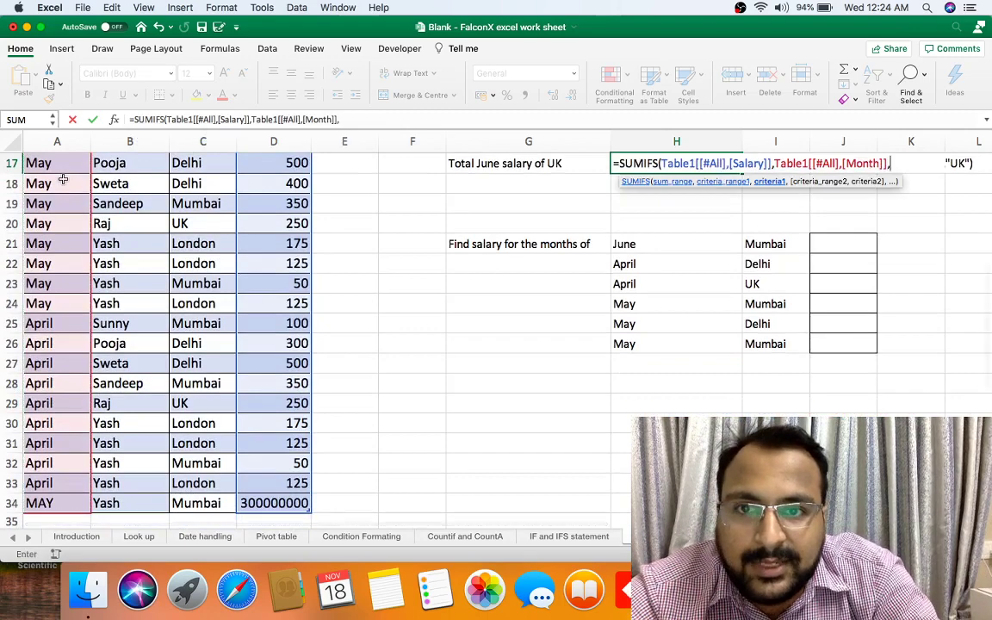
scroll(104, 182, "up", 1)
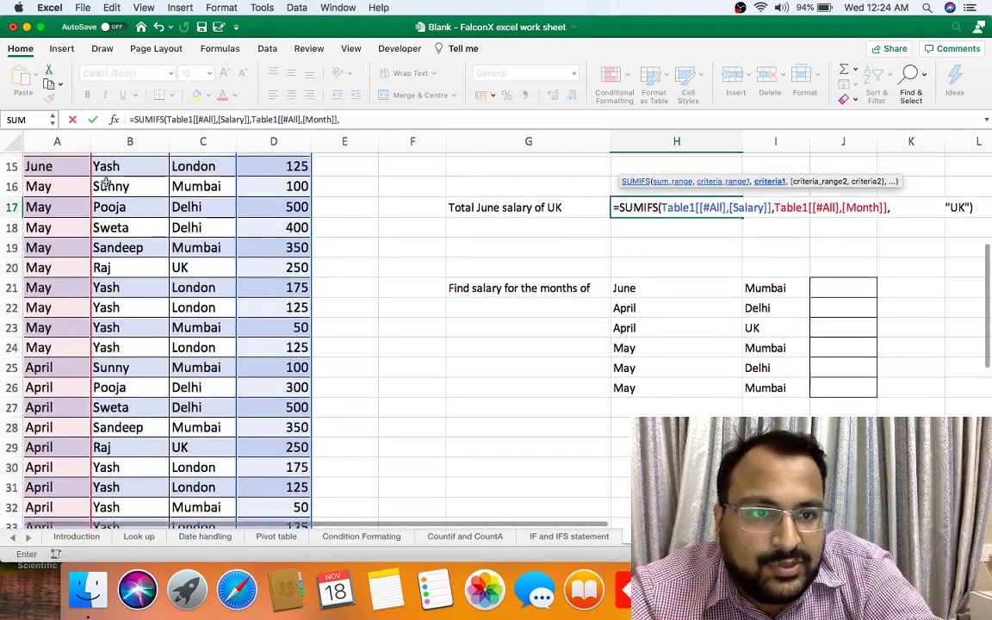
type("\"JUNE")
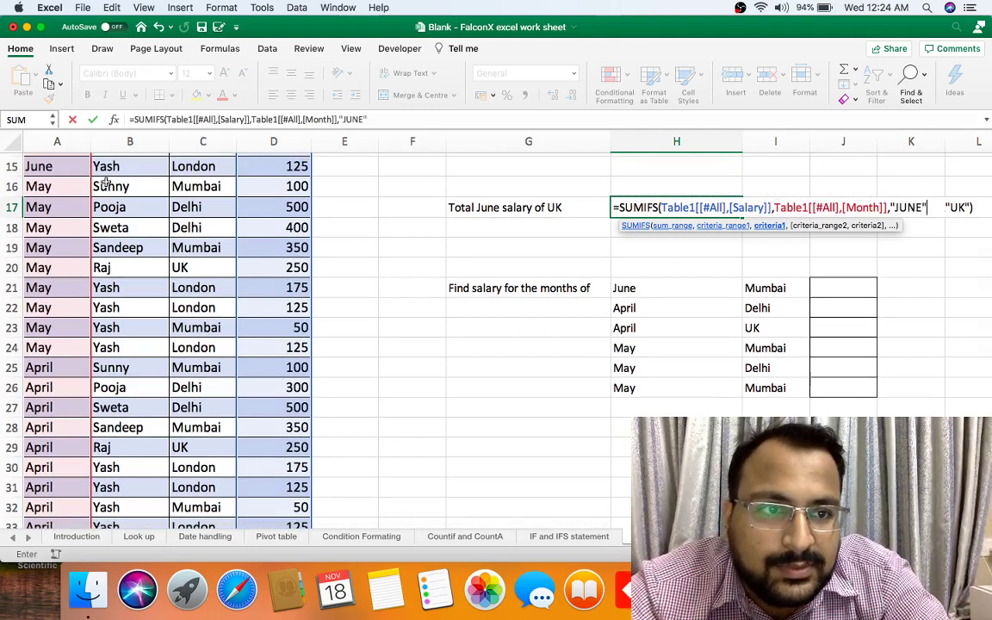
type("\",")
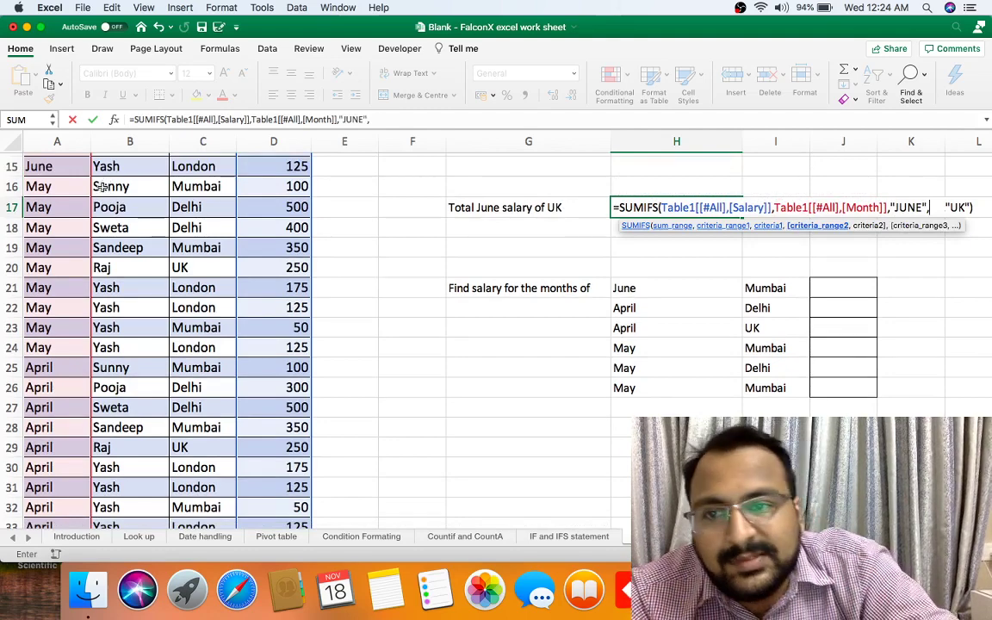
- Add the Table1 Place column with criterion "UK" and close the formula, giving 250
scroll(101, 186, "up", 5)
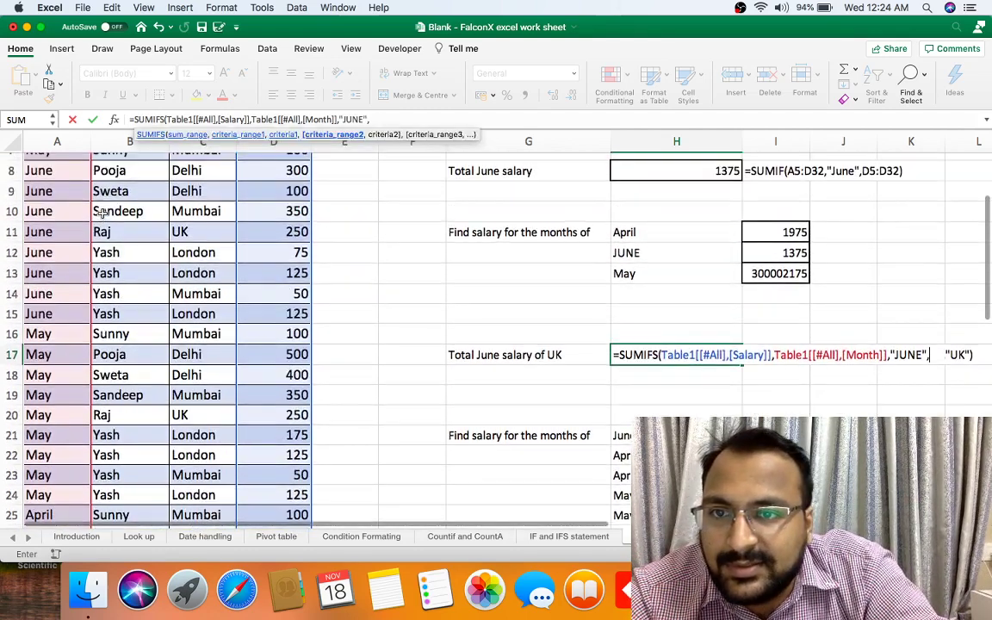
scroll(102, 214, "up", 2)
left_click(193, 180)
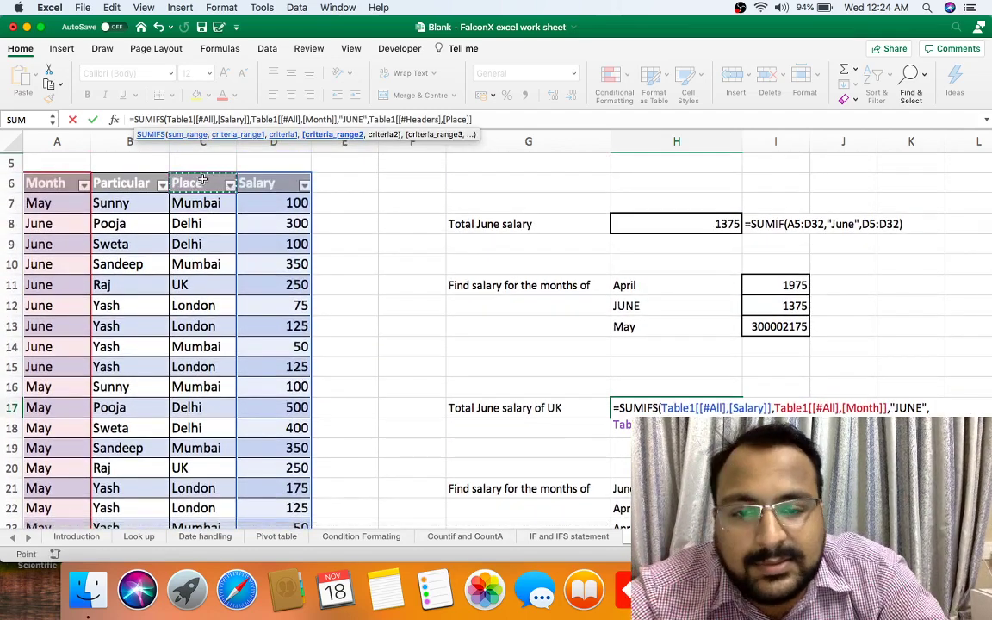
scroll(198, 179, "down", 6)
type(",")
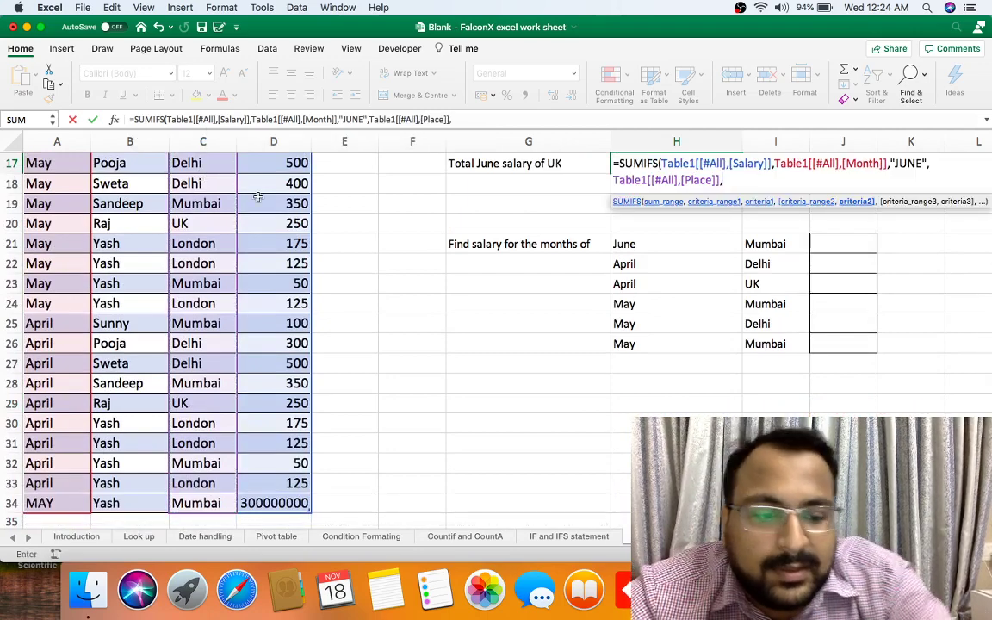
type("\"UK")
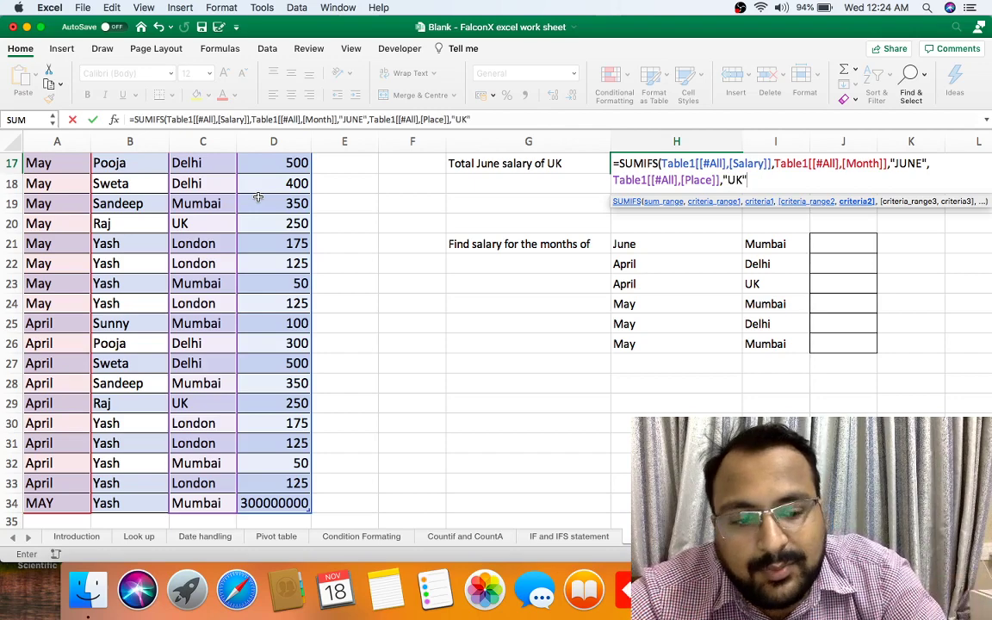
type(")")
key("Return")
key("Up")
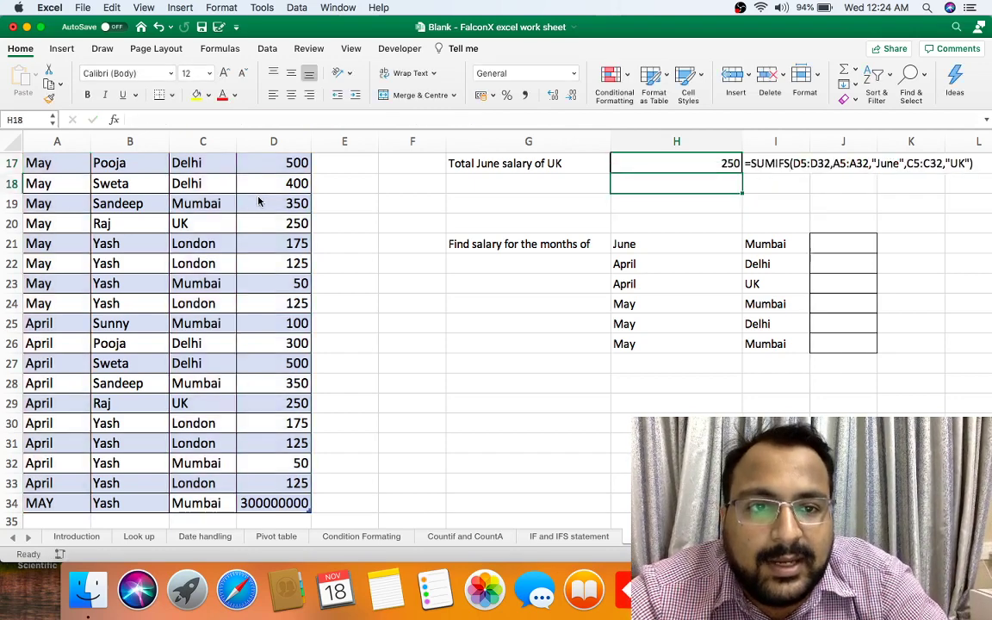
scroll(259, 201, "up", 5)
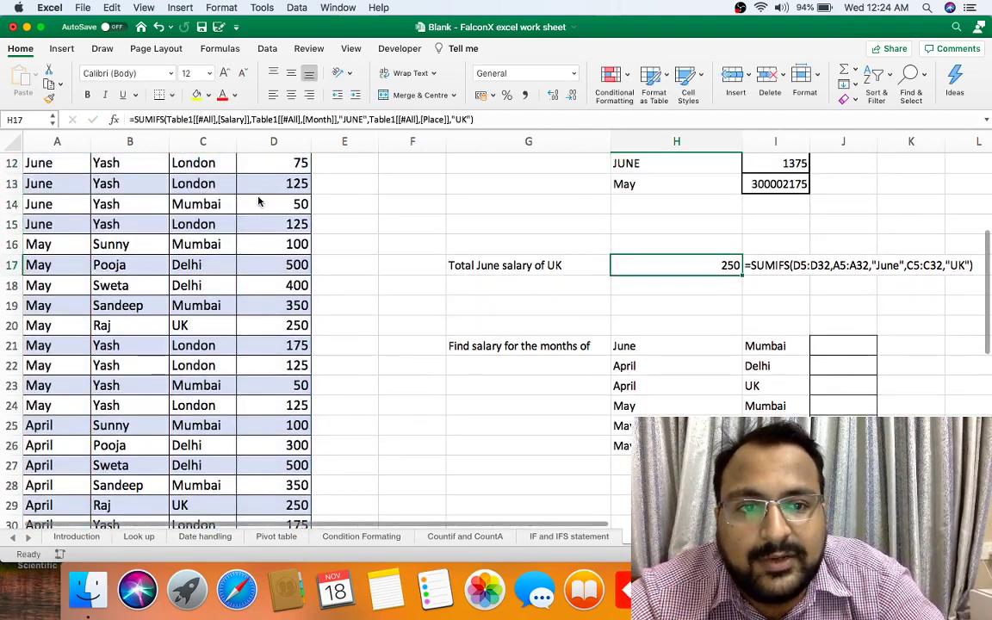
scroll(77, 213, "up", 7)
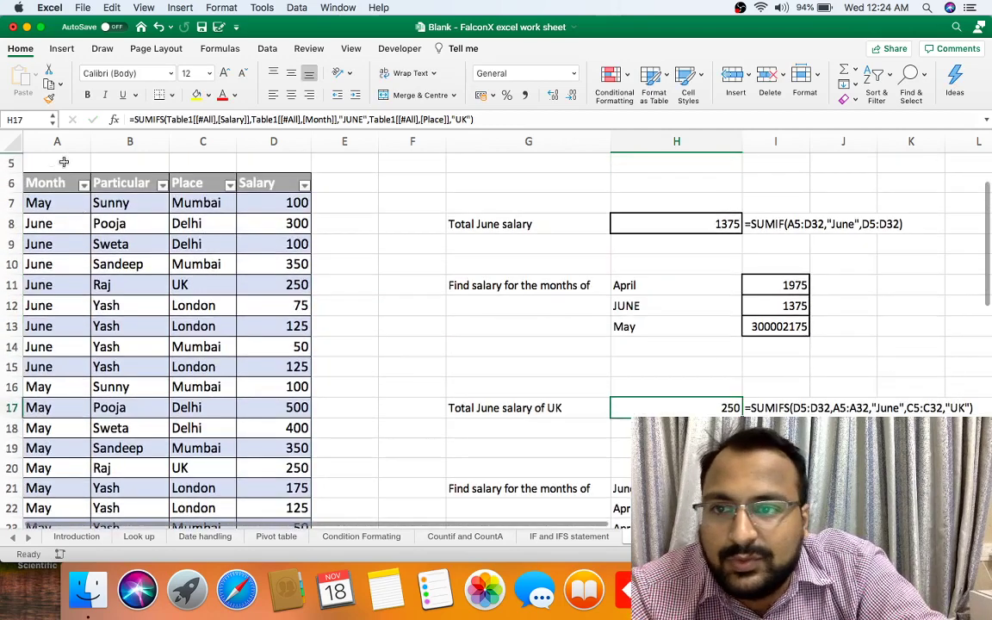
left_click(83, 185)
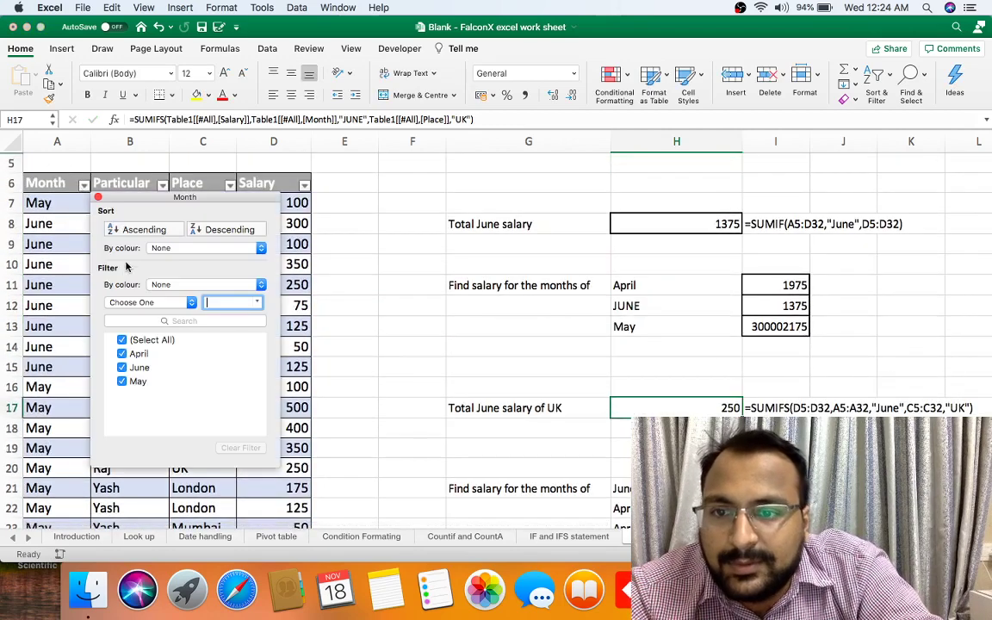
left_click(121, 340)
left_click(122, 367)
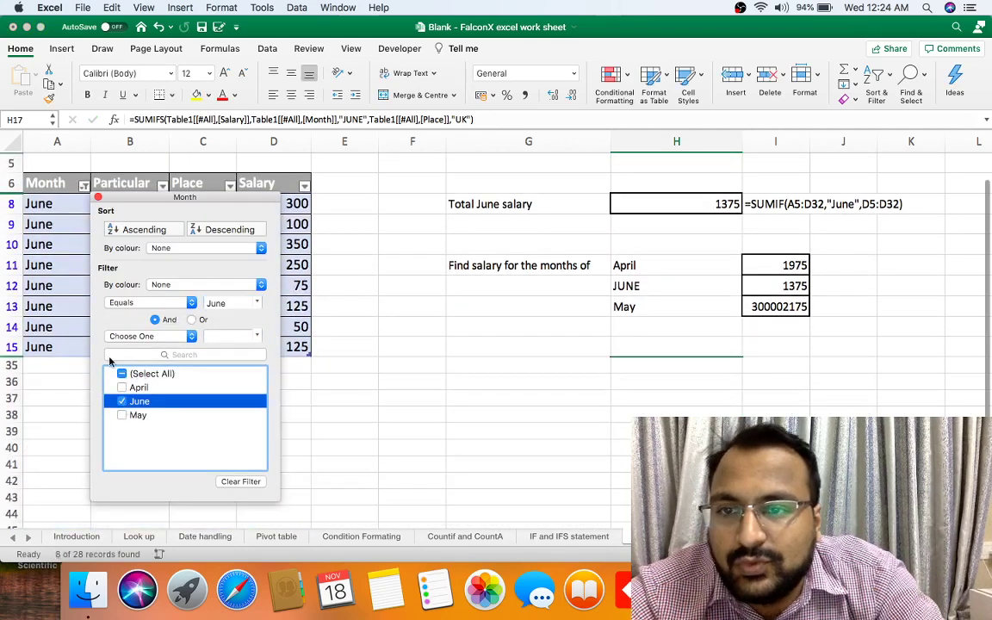
left_click(66, 297)
left_click(272, 262)
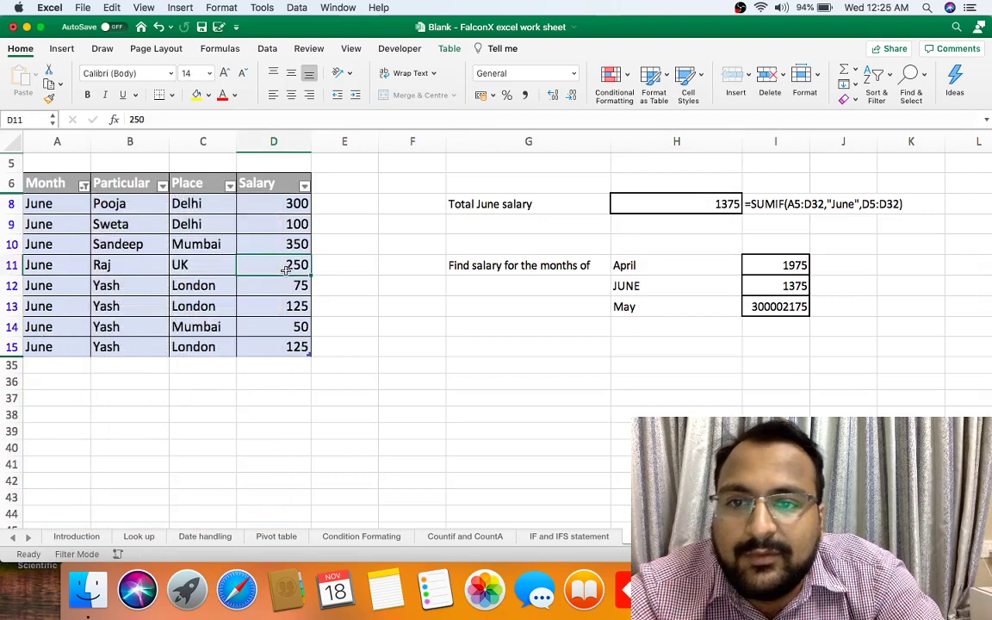
left_click(84, 186)
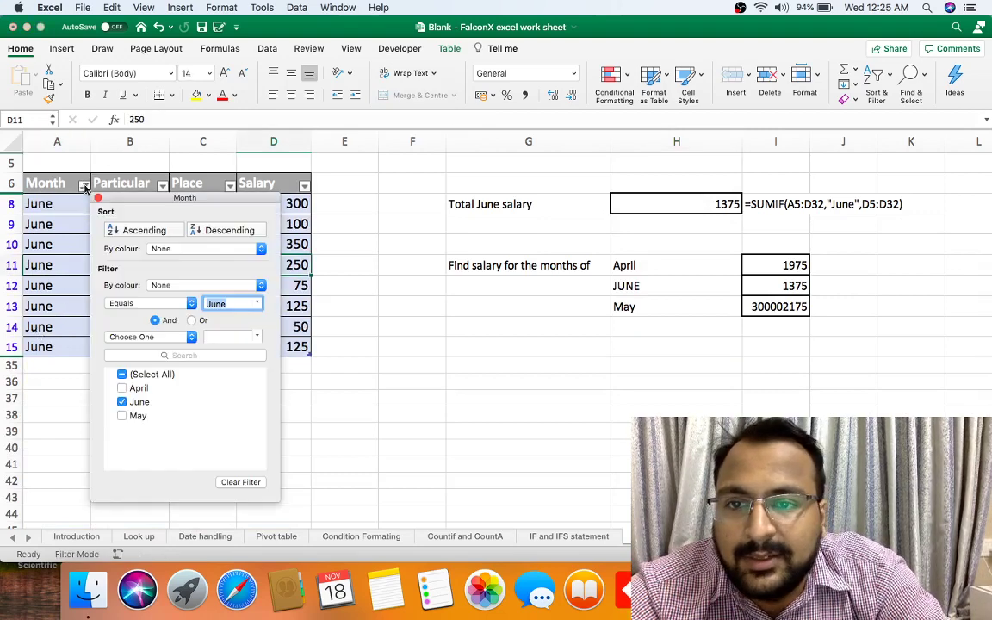
left_click(122, 374)
left_click(526, 405)
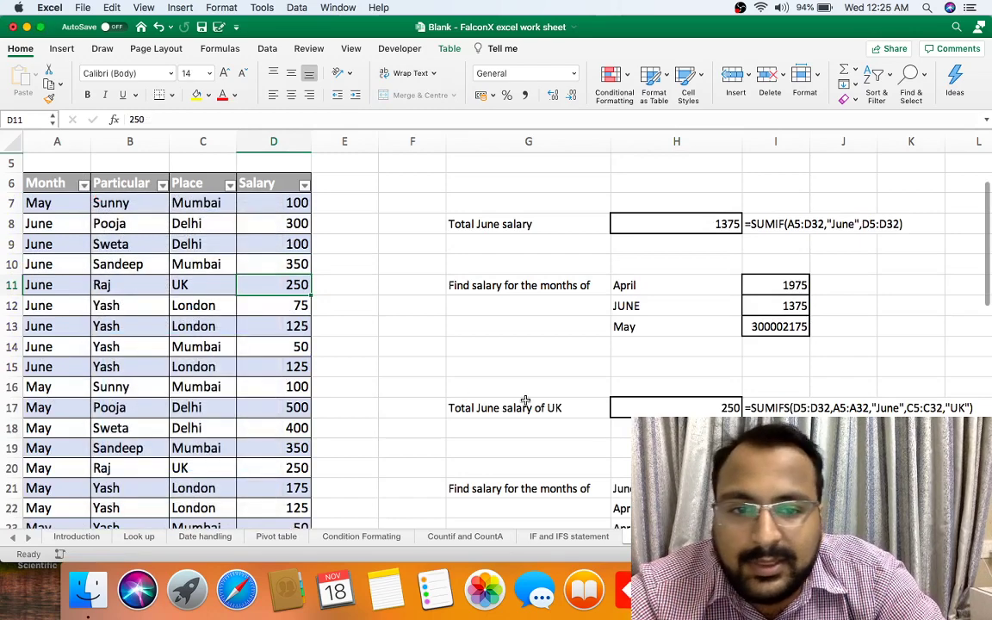
- Start =SUMIFS in J21 with the table's whole Salary column as the sum range
key("Down")
key("Down")
key("Down")
key("Down")
key("Down")
key("Down")
key("Down")
key("Down")
key("Down")
key("Down")
key("Down")
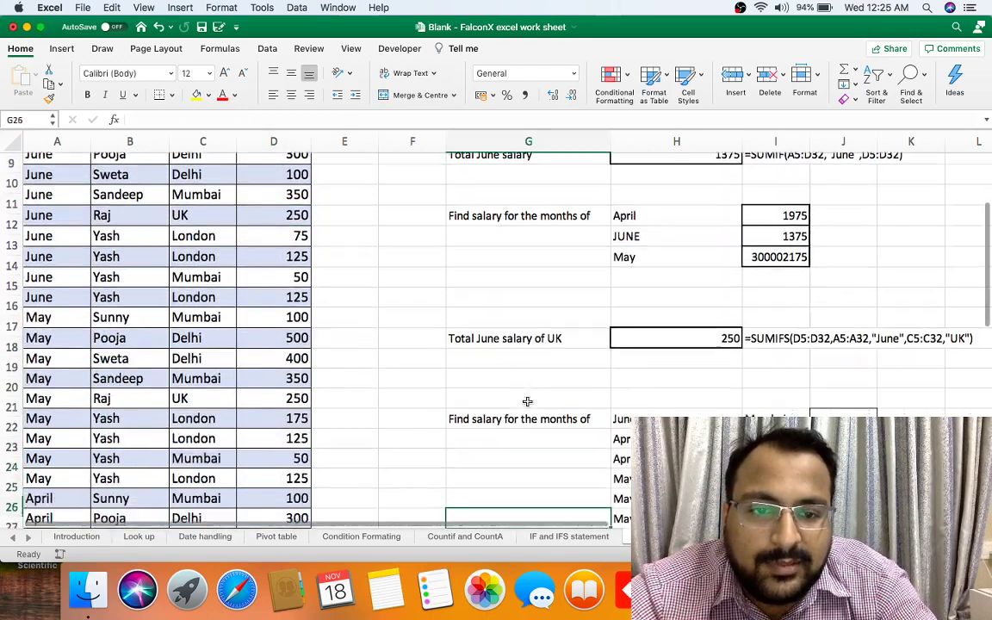
key("Right")
key("Up")
key("Up")
key("Up")
key("Up")
key("Up")
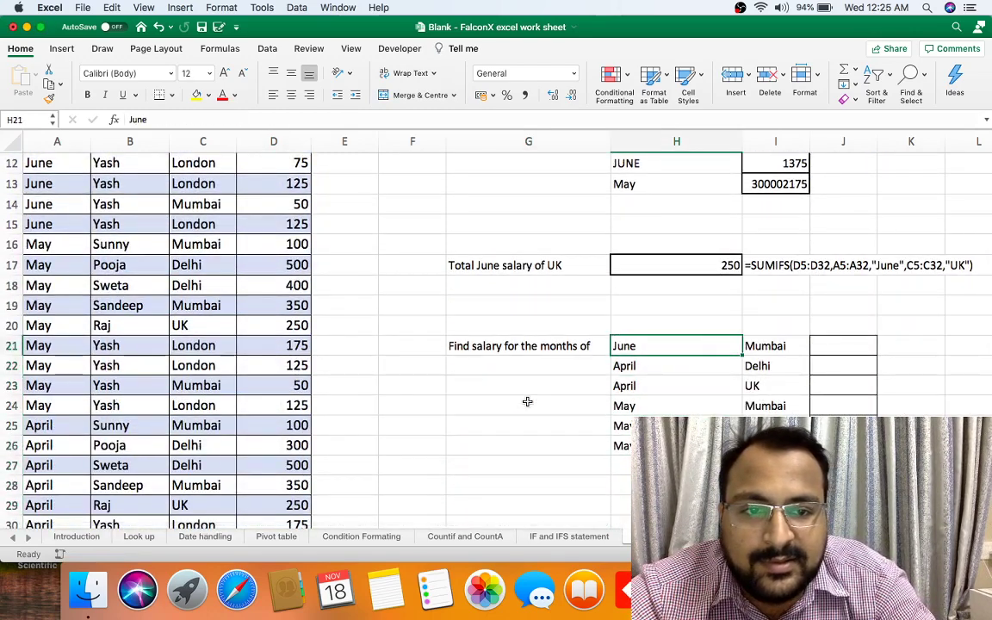
key("Right")
key("Right")
type("=SU")
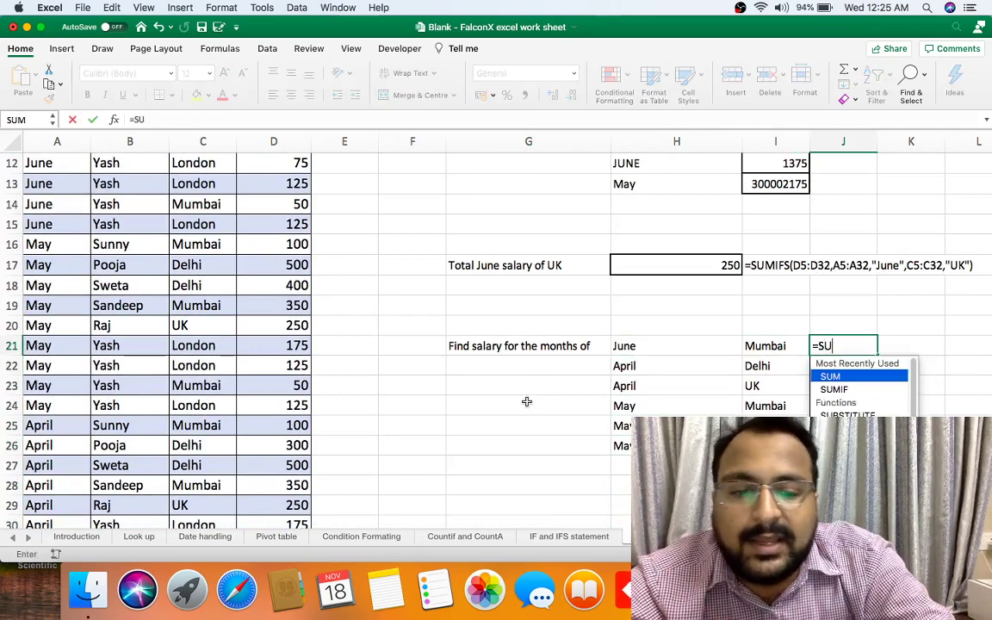
type("MIFS(")
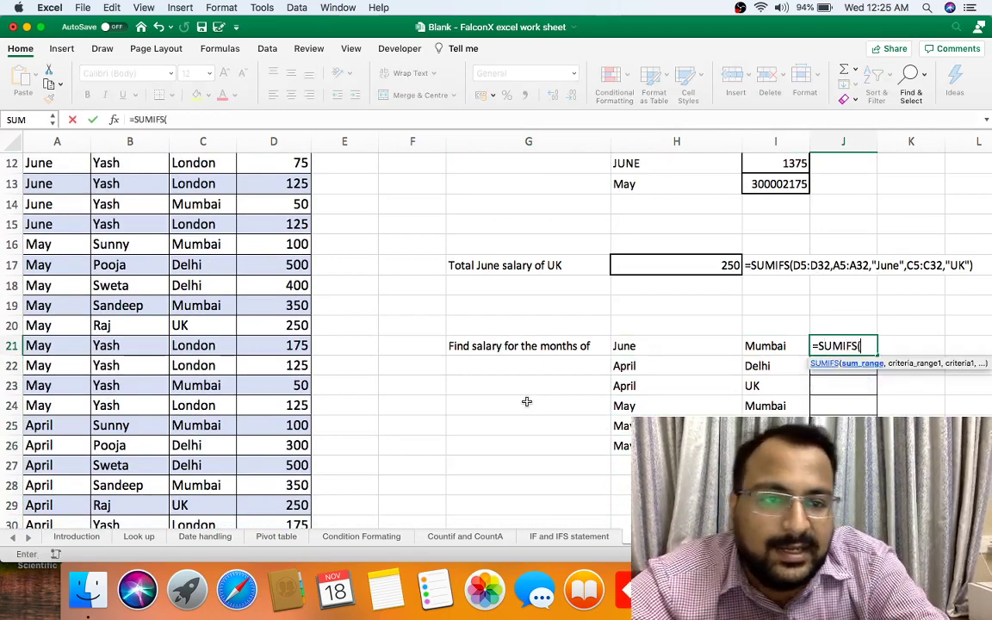
key("Left")
key("Left")
key("Left")
key("Left")
key("Left")
key("Up")
key("Up")
key("Up")
key("Up")
key("Up")
key("Up")
key("Up")
key("Up")
key("Up")
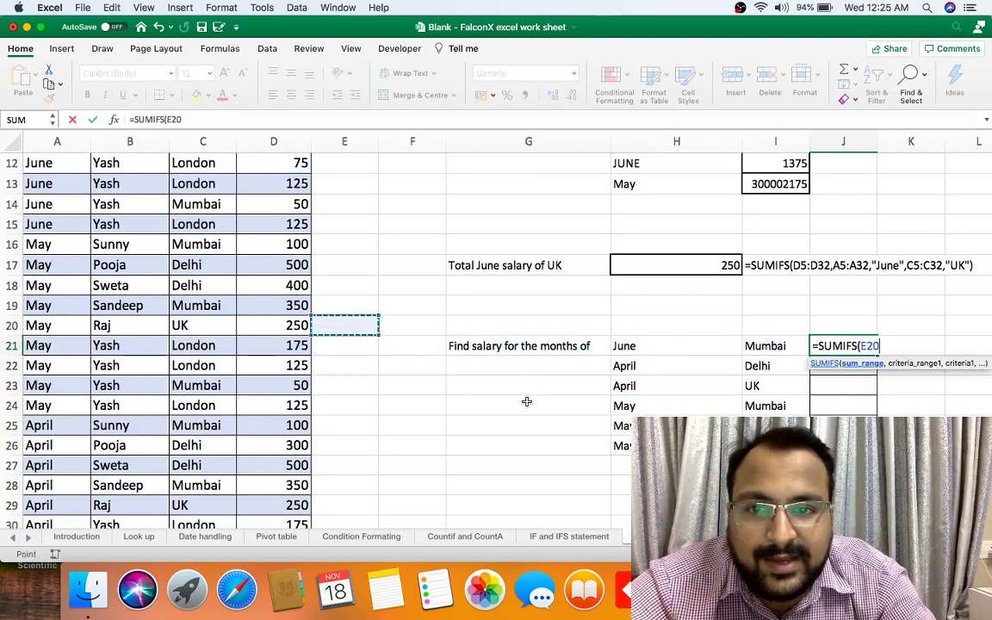
key("Left")
key("Up")
key("Up")
key("Up")
key("Up")
key("Up")
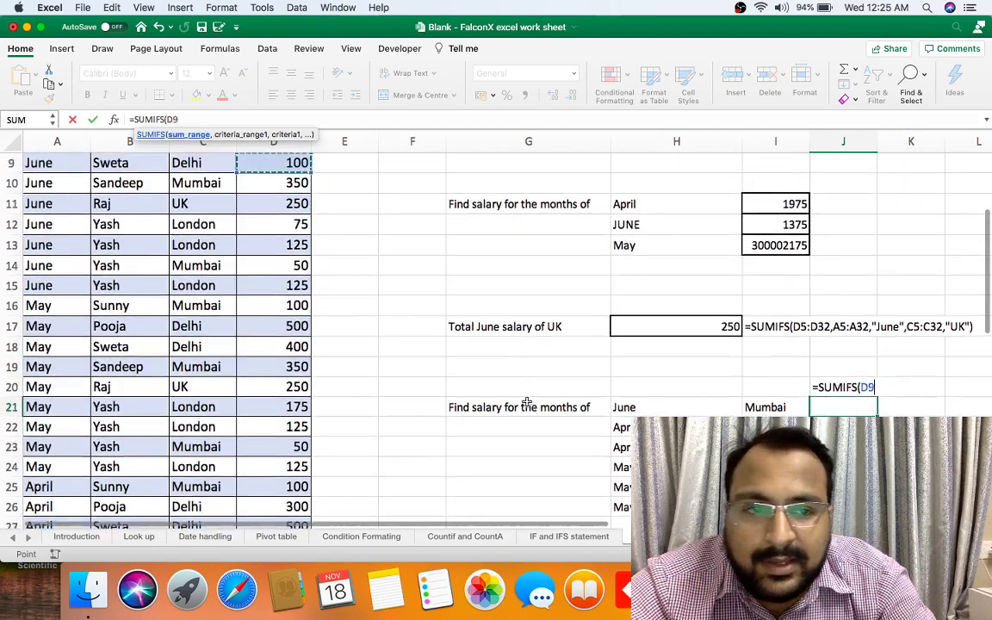
key("Up")
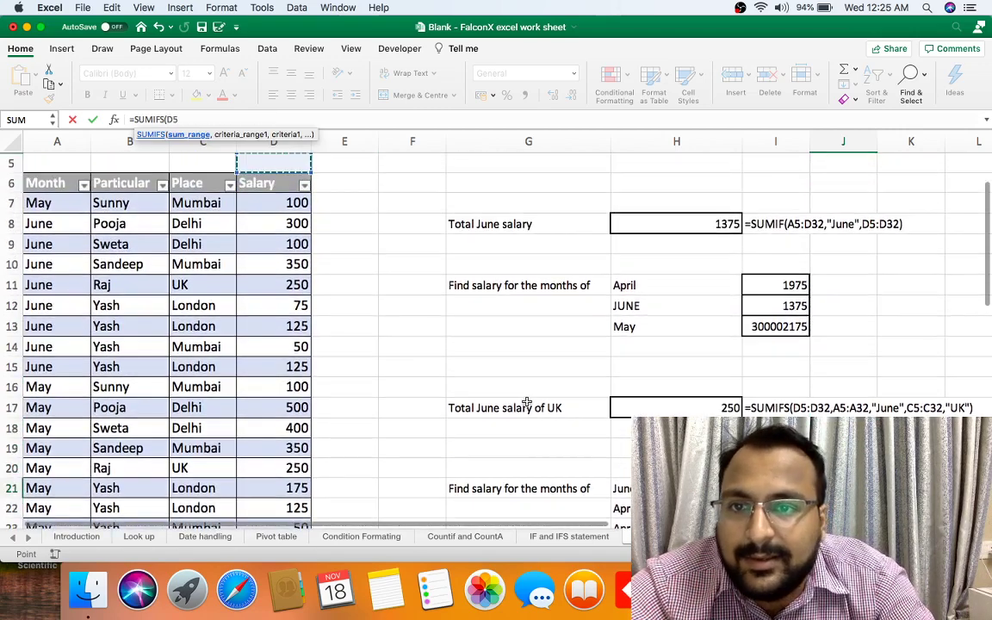
key("ctrl+shift+Down")
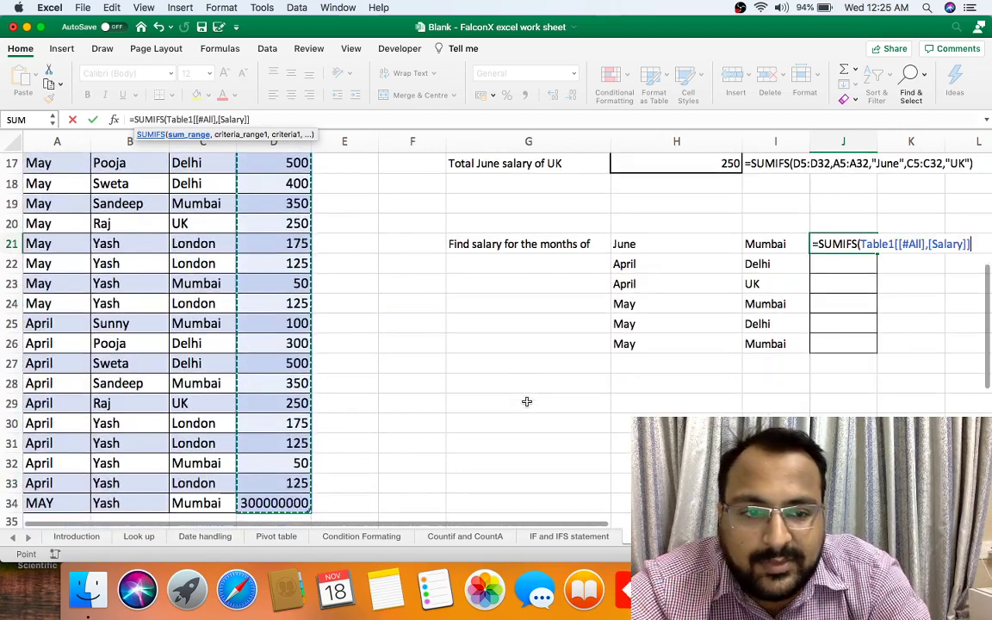
type(",")
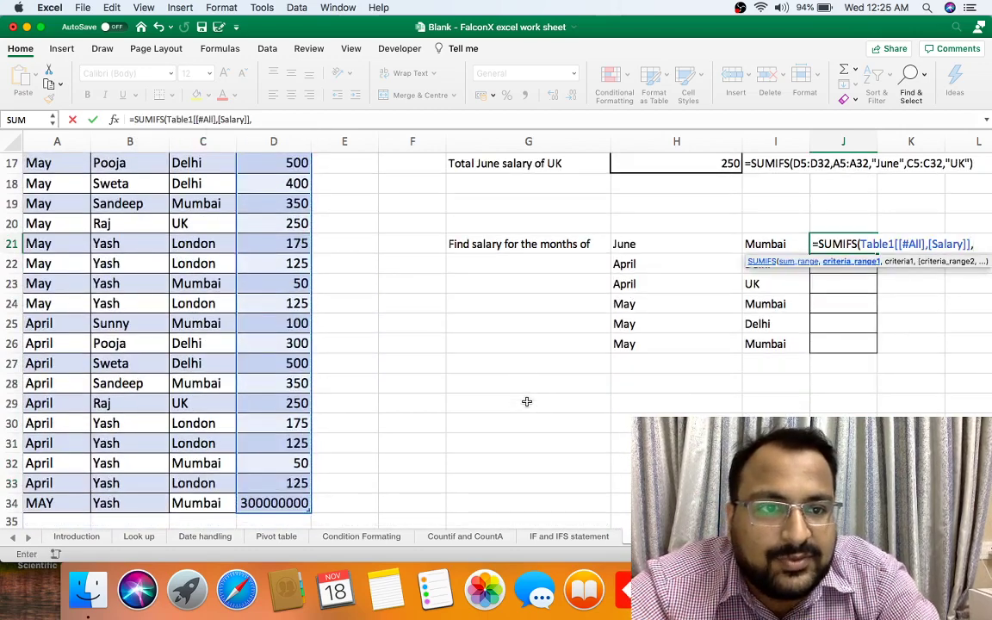
- Add the Month column as the first criteria range, matched against June in H21
key("Up")
key("Left")
key("Left")
key("Left")
key("Left")
key("Left")
key("Left")
key("Left")
key("Left")
key("Left")
key("Up")
key("Up")
key("Up")
key("Up")
key("Up")
key("Up")
key("Up")
key("Up")
key("Up")
key("Up")
key("Up")
key("Up")
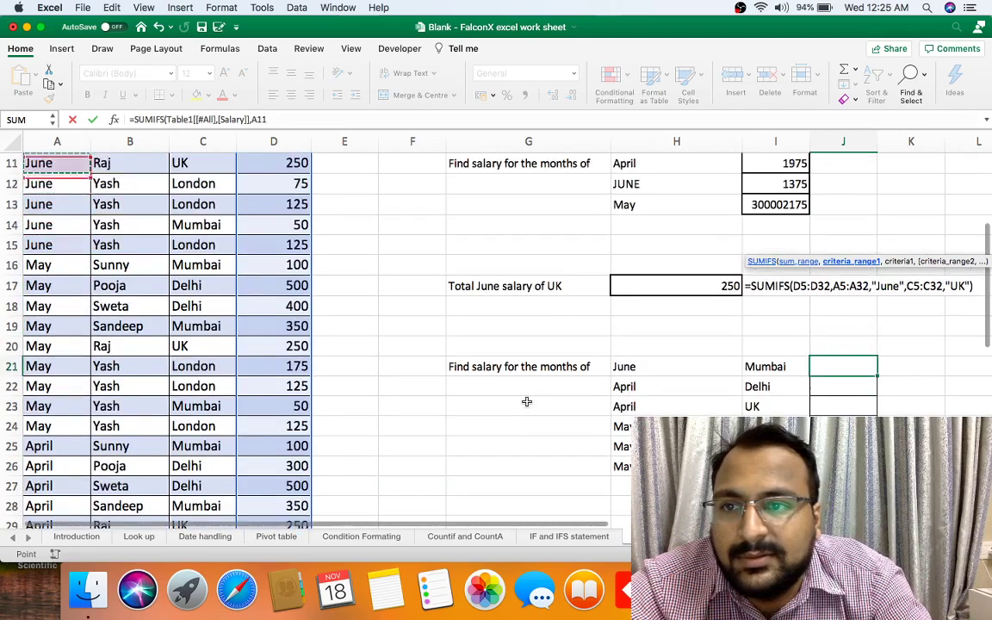
key("Up")
key("Up")
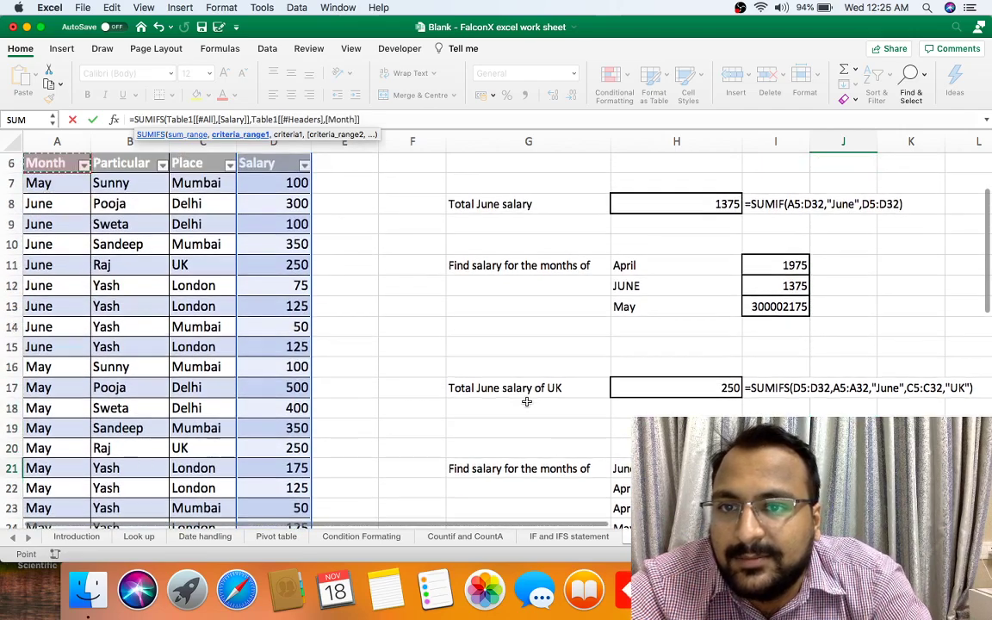
key("ctrl+shift+Down")
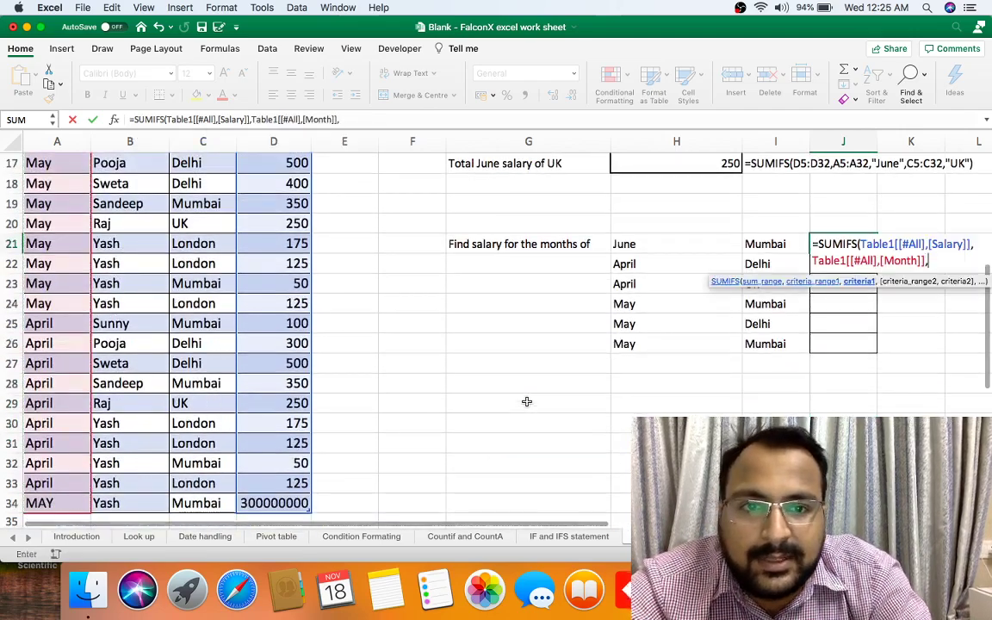
left_click(651, 244)
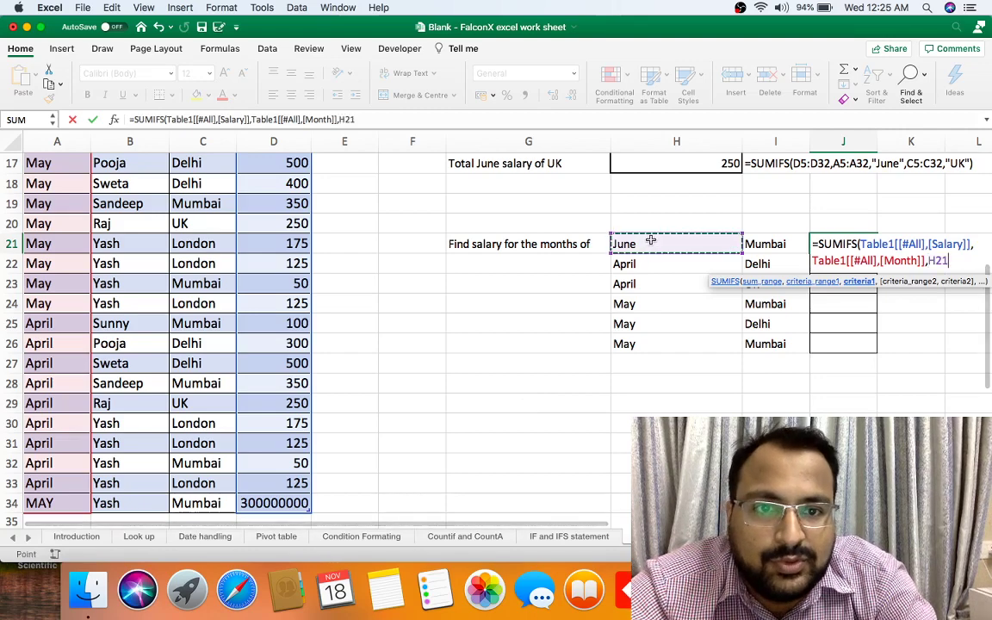
type(",")
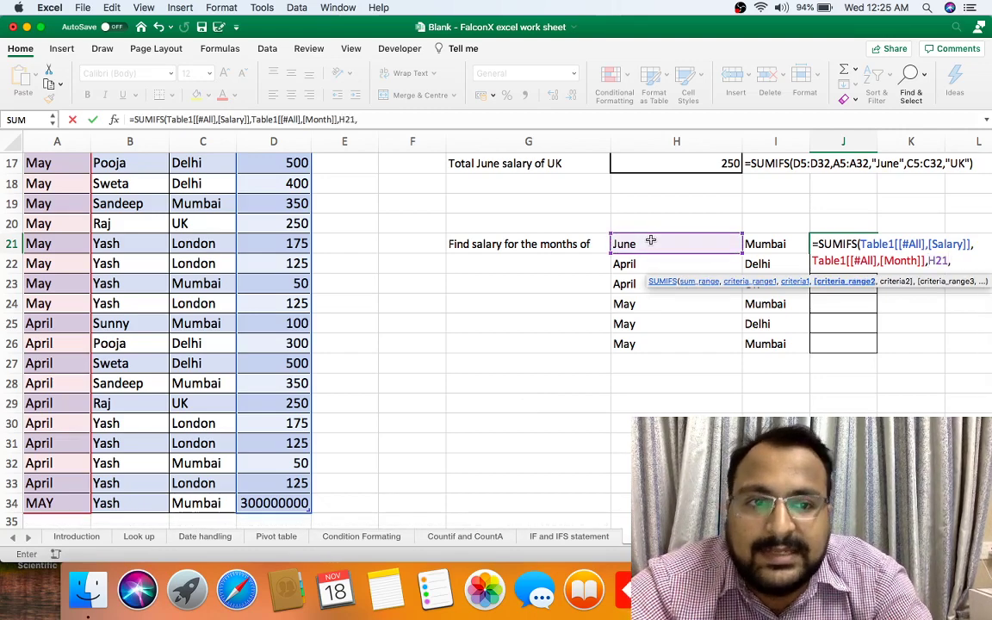
- Add the Place column as the second criteria range, matched against Mumbai in I21
key("Up")
key("Up")
key("Up")
key("Up")
key("Up")
key("Up")
key("Up")
key("Up")
key("Up")
key("Up")
key("Up")
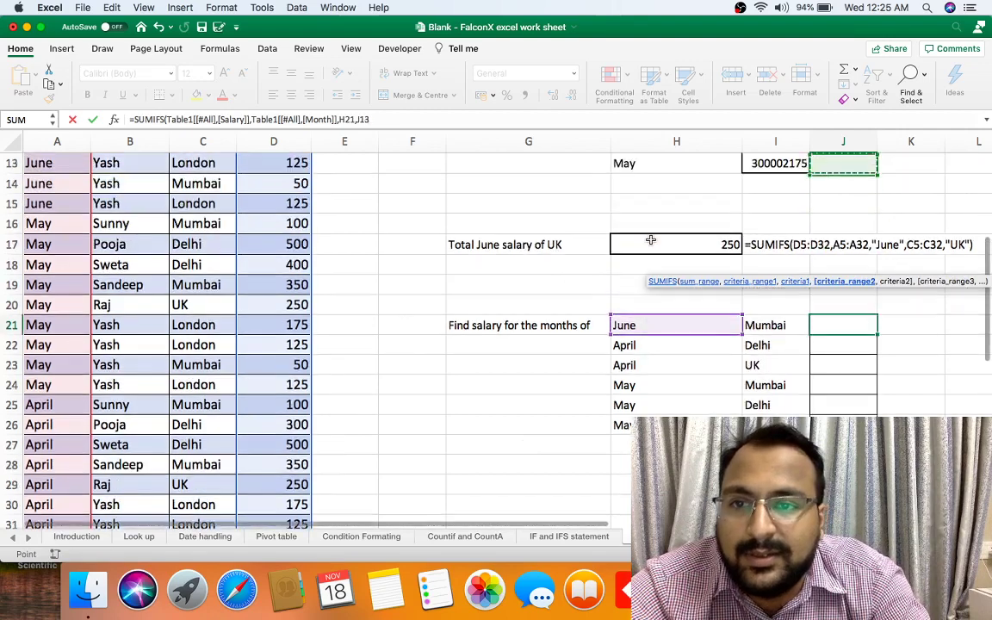
key("Left")
key("Left")
key("Left")
key("Left")
key("Left")
key("Left")
key("Left")
key("Up")
key("Up")
key("Up")
key("Up")
key("Up")
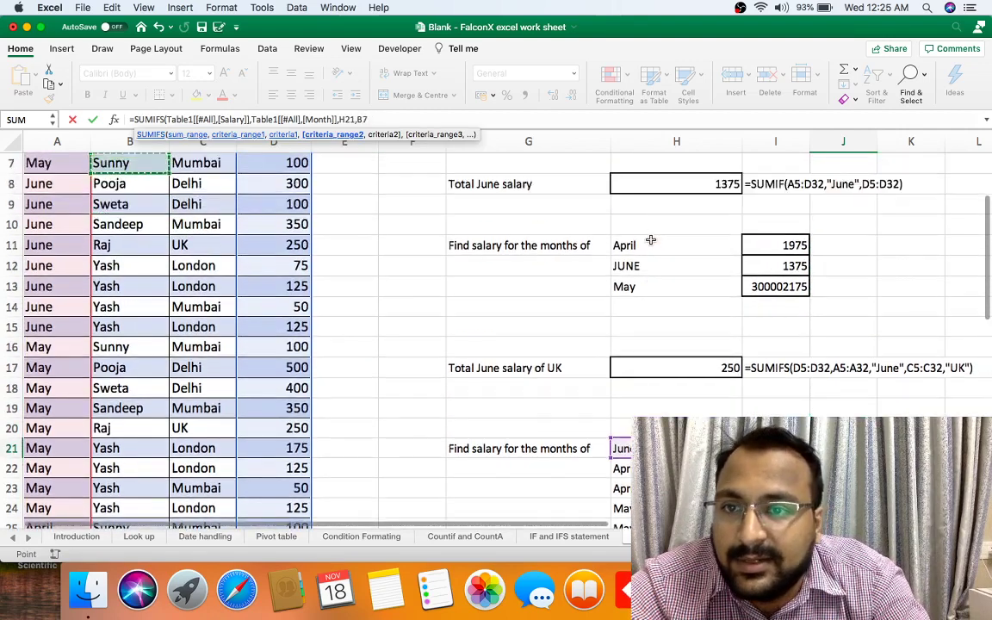
key("Down")
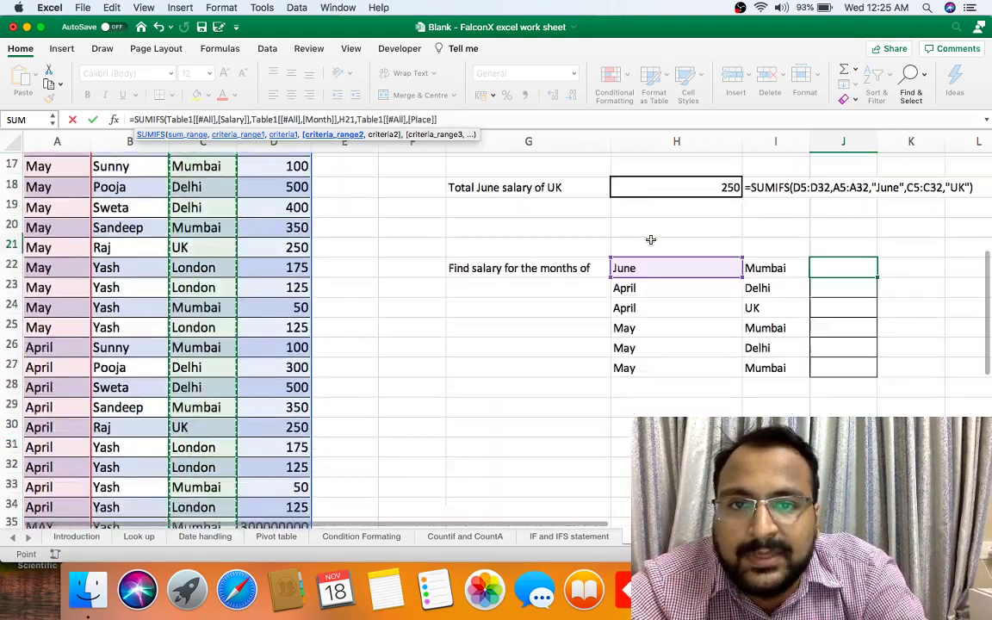
key("super+shift+Down")
type(",")
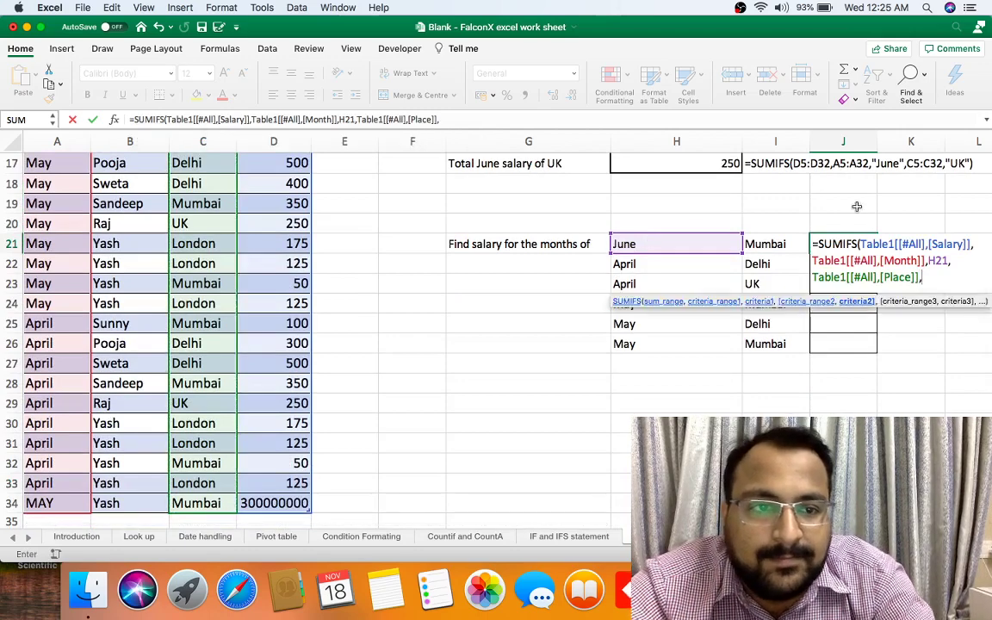
left_click(782, 244)
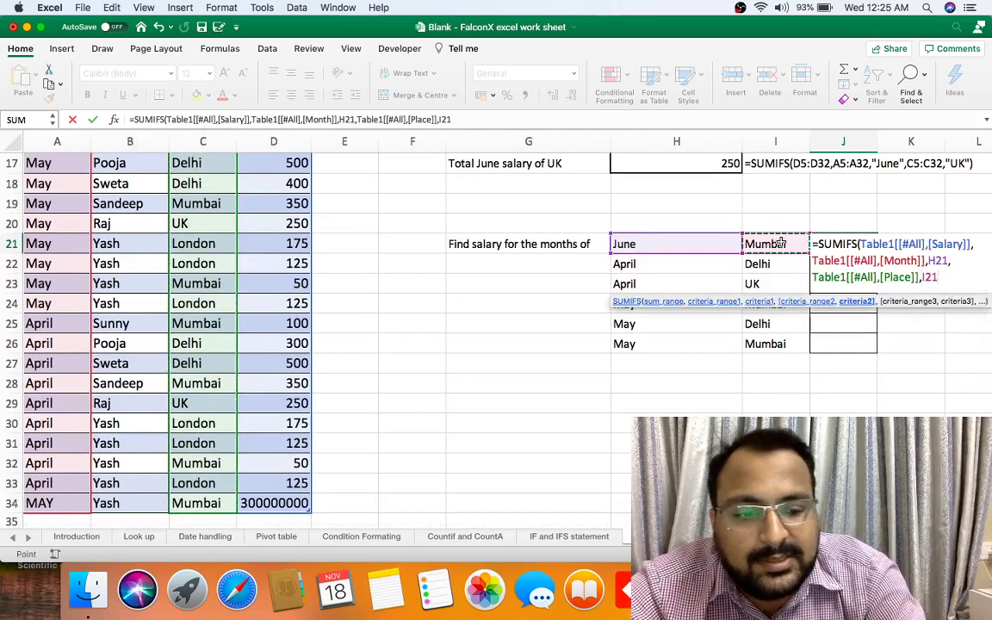
- Close the SUMIFS formula in J21 and fill it down through J26
type(")")
key("Return")
key("Up")
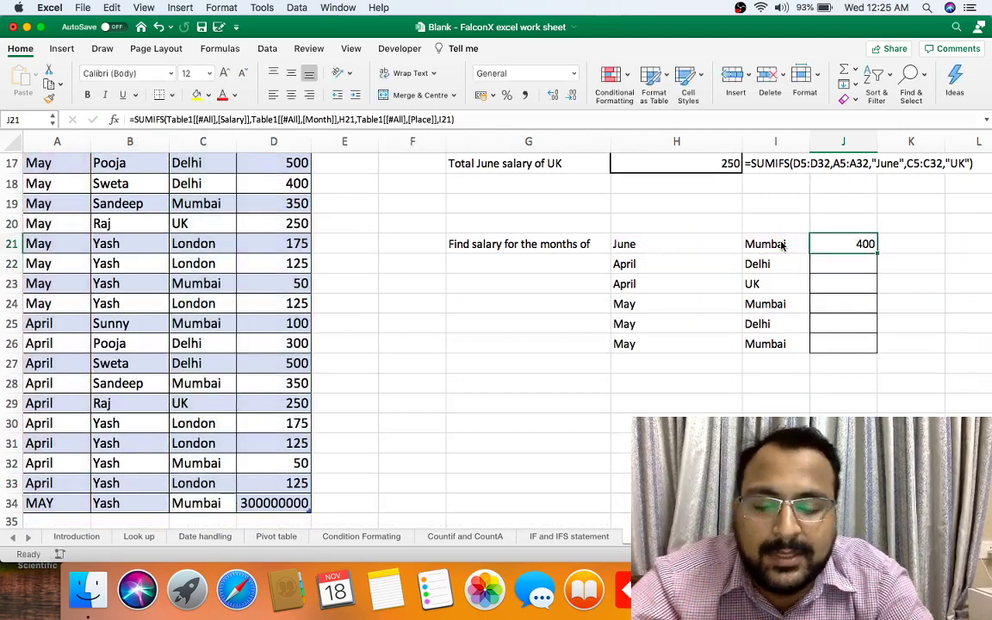
key("super+c")
key("shift+Down")
key("shift+Down")
key("shift+Down")
key("shift+Down")
key("shift+Down")
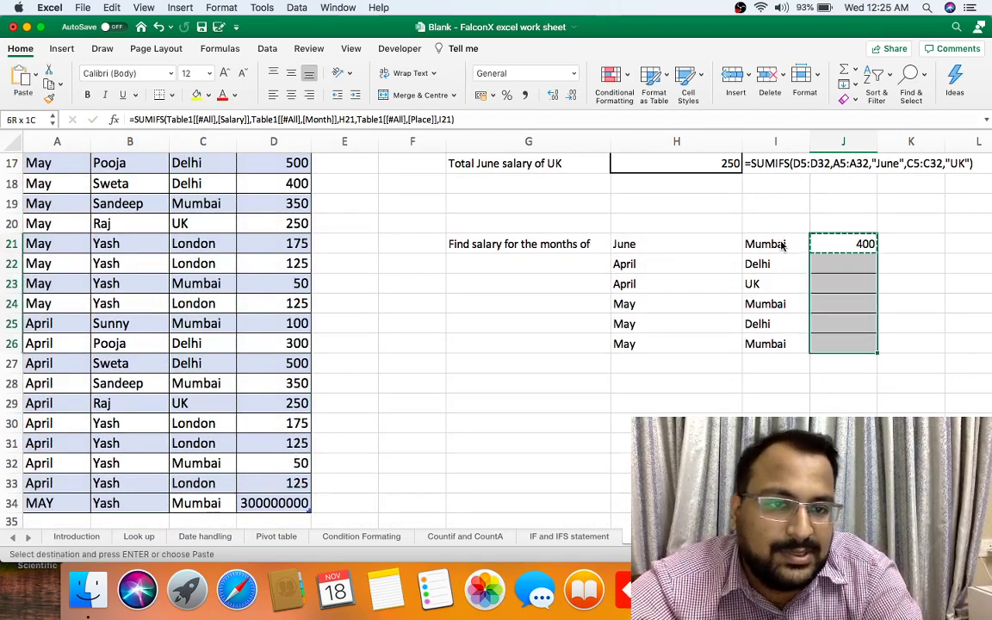
key("Return")
- Change the last table salary in D34 to 500
key("Left")
key("Down")
key("Down")
key("Down")
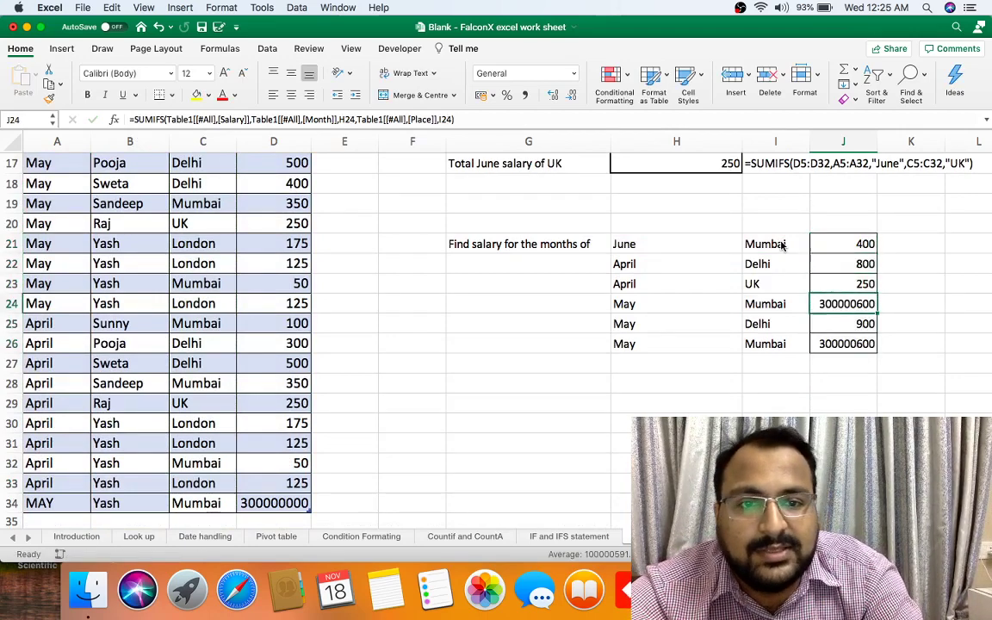
key("Left")
key("Down")
key("Down")
key("Right")
key("Right")
key("Left")
key("Left")
key("shift+Right")
key("shift+Right")
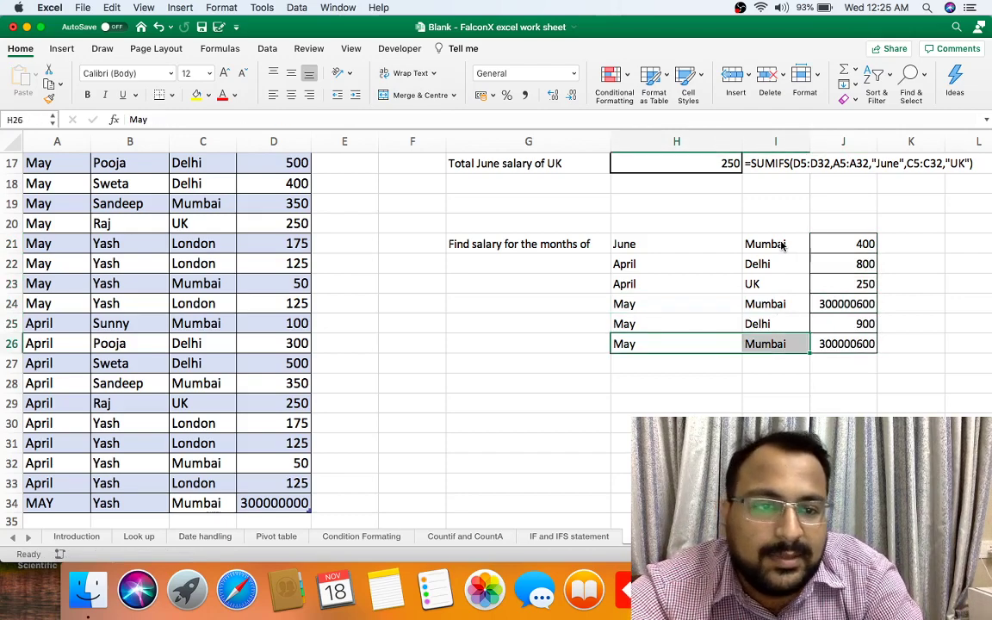
key("Down")
key("Left")
key("Left")
key("Left")
key("Left")
key("Left")
key("Down")
key("Down")
key("Down")
key("Down")
key("Down")
key("Down")
key("Down")
key("Right")
type("500")
key("Return")
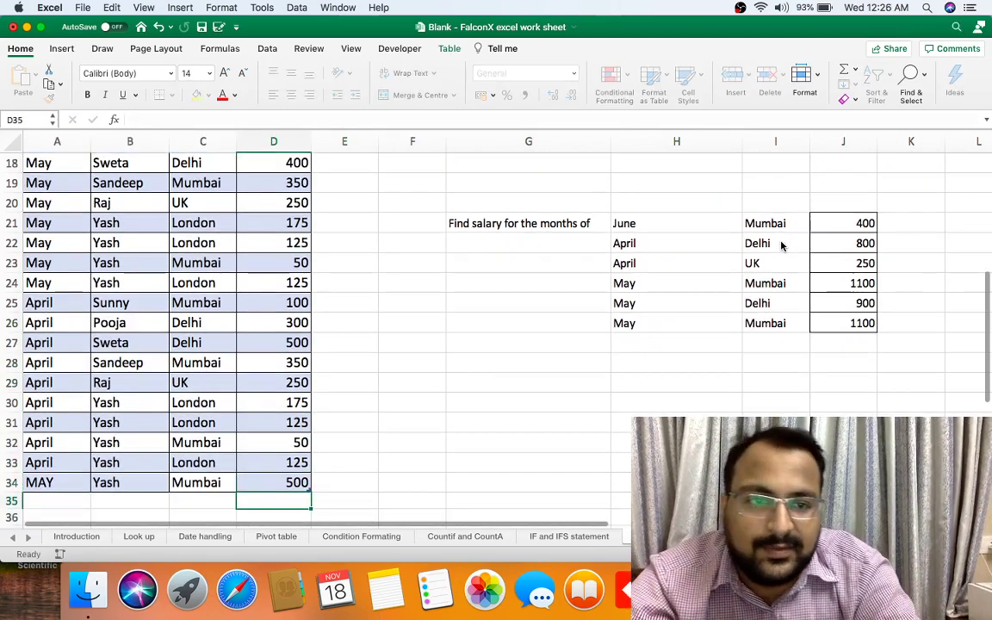
- Keep Mumbai as the last row's place, then copy that row into row 35 to extend the table
key("Up")
key("Left")
type("M")
key("Return")
key("Left")
key("Left")
key("Up")
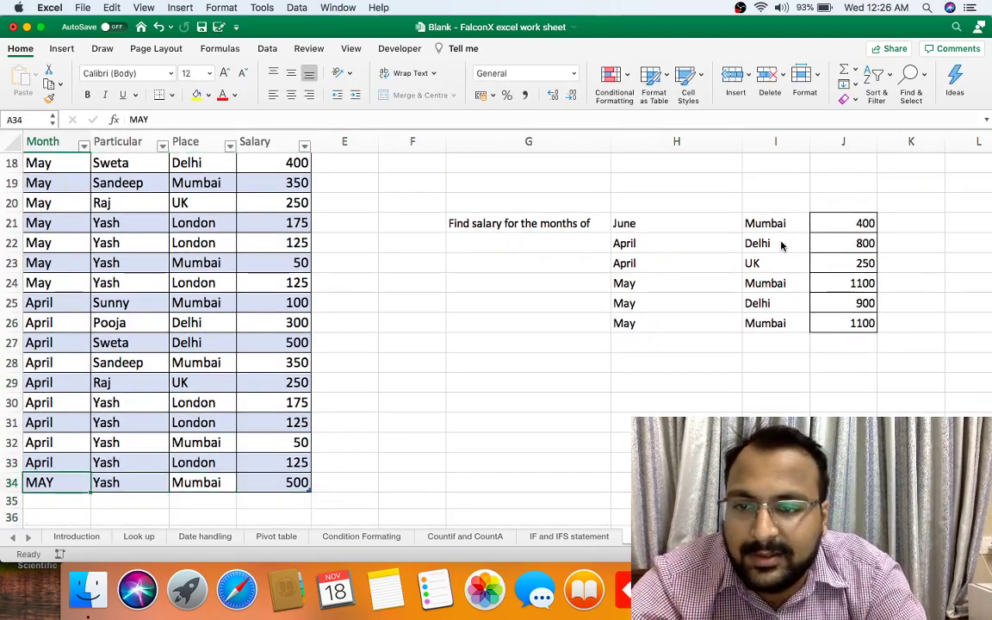
key("shift+Right")
key("shift+Right")
key("shift+Right")
key("ctrl+c")
key("Down")
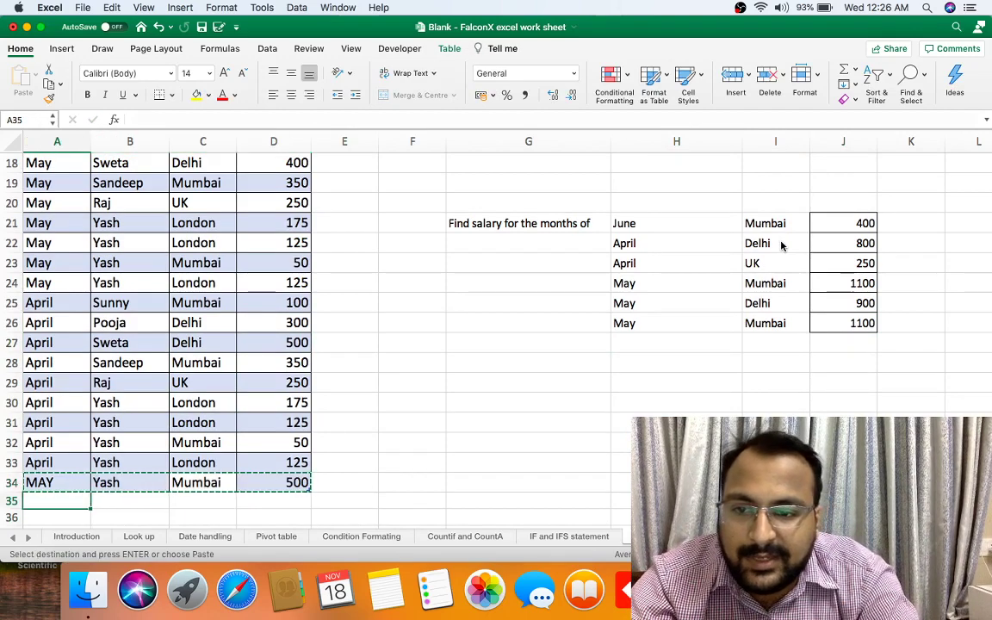
key("Return")
- Change the new row 35's place to UK
key("Right")
key("Right")
type("UK")
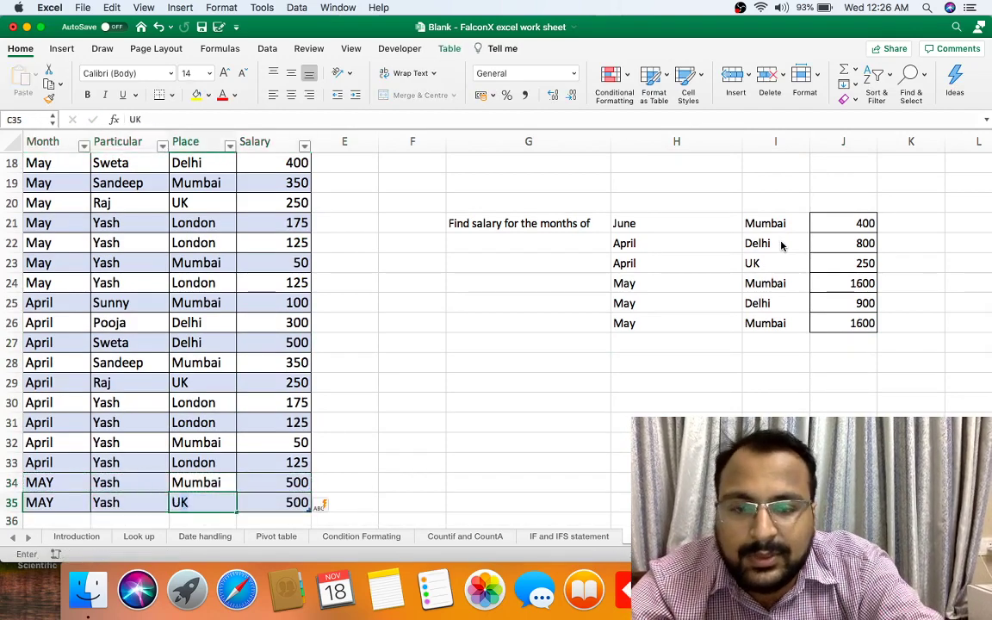
key("ctrl+Return")
key("Right")
key("Right")
key("Right")
key("Right")
key("Right")
key("Right")
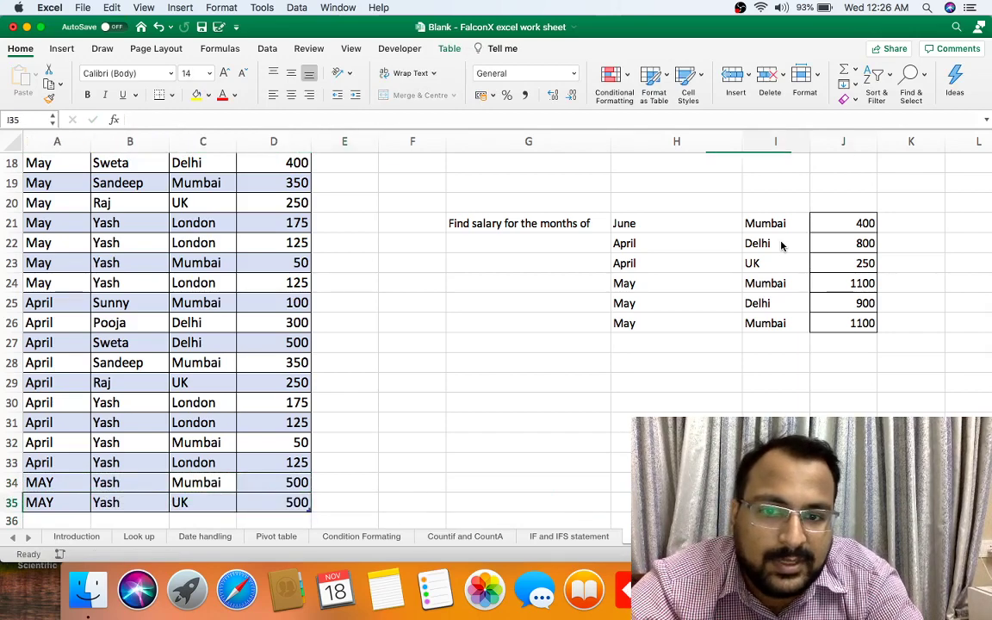
key("Up")
key("Left")
key("Up")
key("Up")
key("Up")
key("Left")
key("Left")
key("Left")
key("Left")
key("Left")
key("Left")
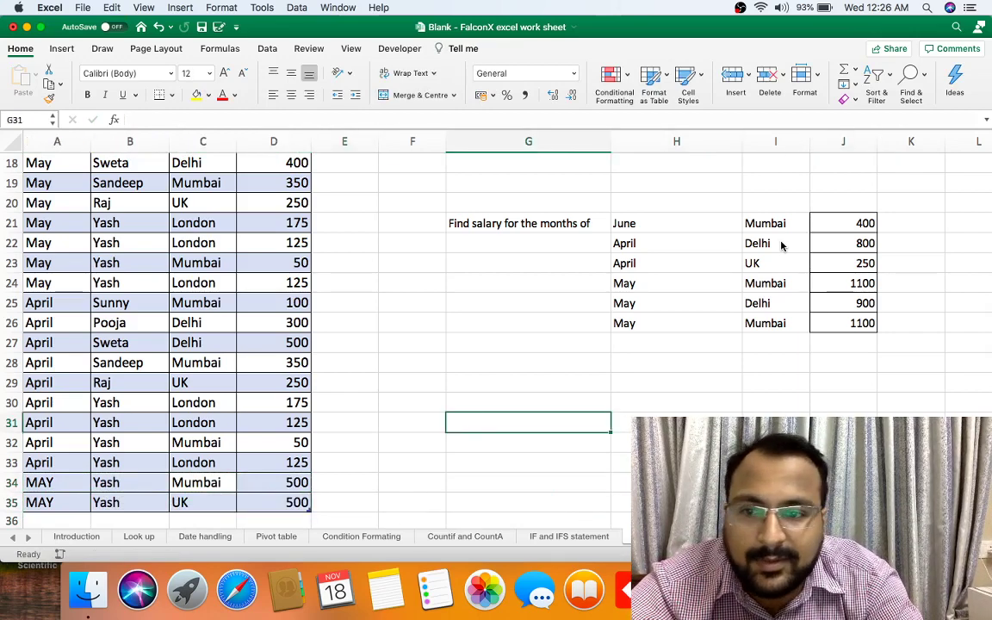
- Copy April from A33 into A35 as the new row's month
key("Left")
key("Down")
key("Down")
key("Down")
key("Up")
key("super+c")
key("Down")
key("Down")
key("Return")
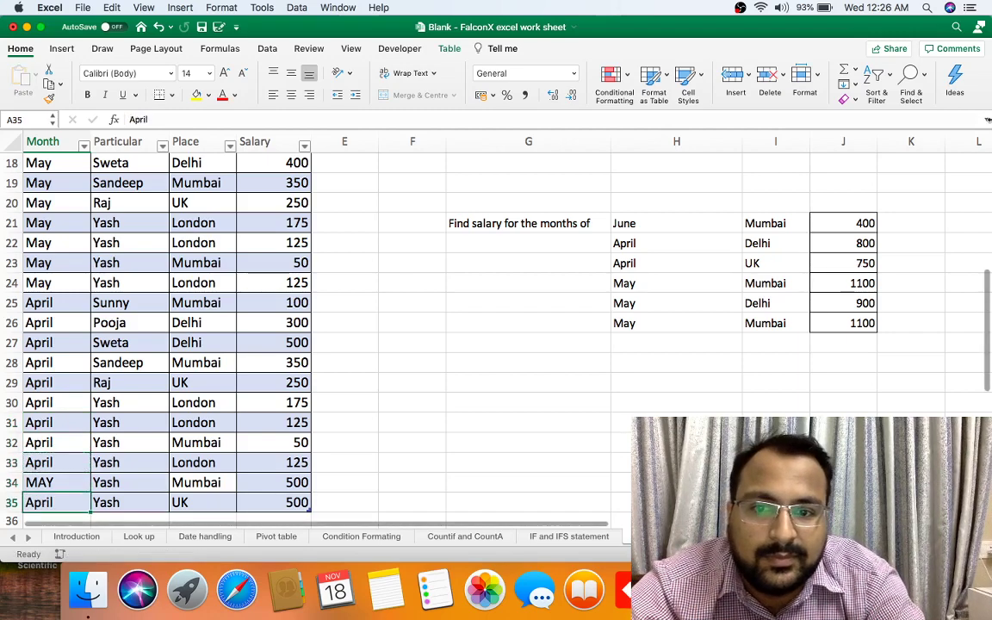
left_click(829, 261)
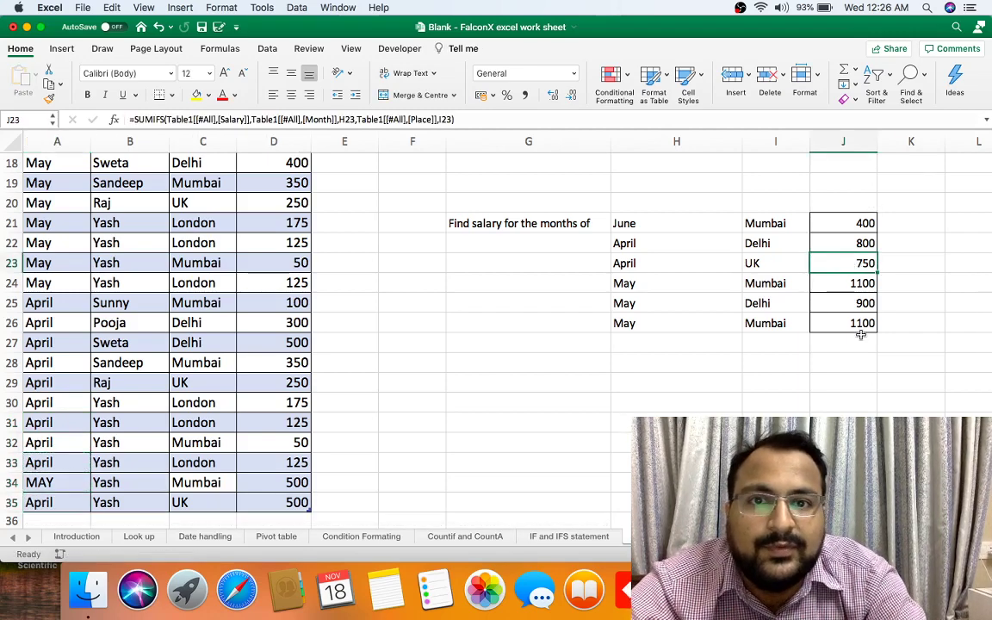